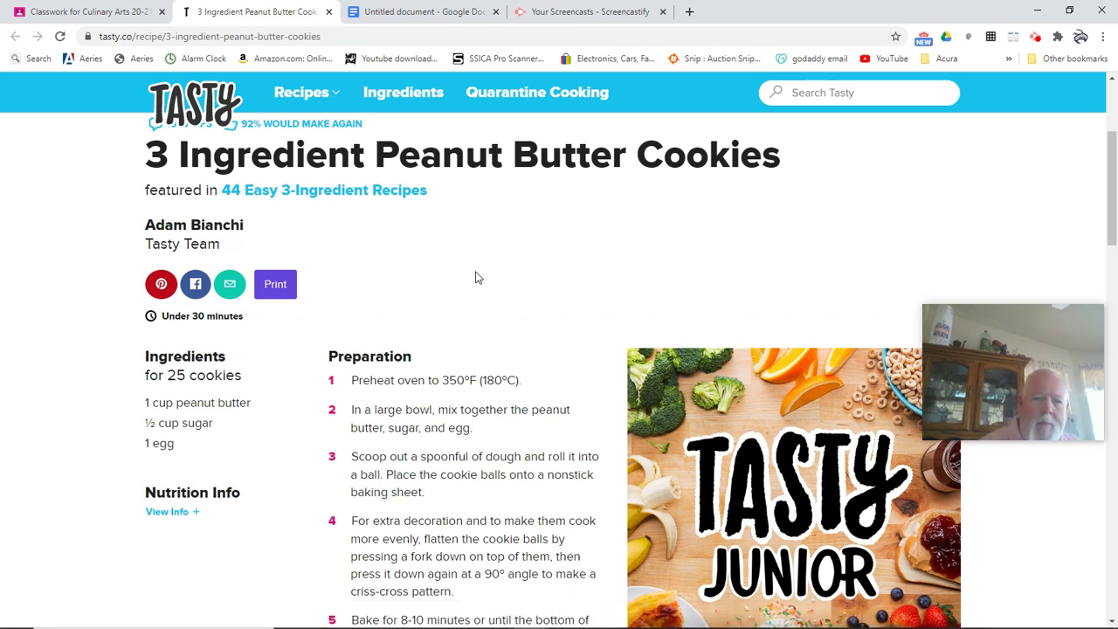
Scroll through the Tasty recipe page, briefly selecting the first preparation step
scroll(470, 432, down, 15)
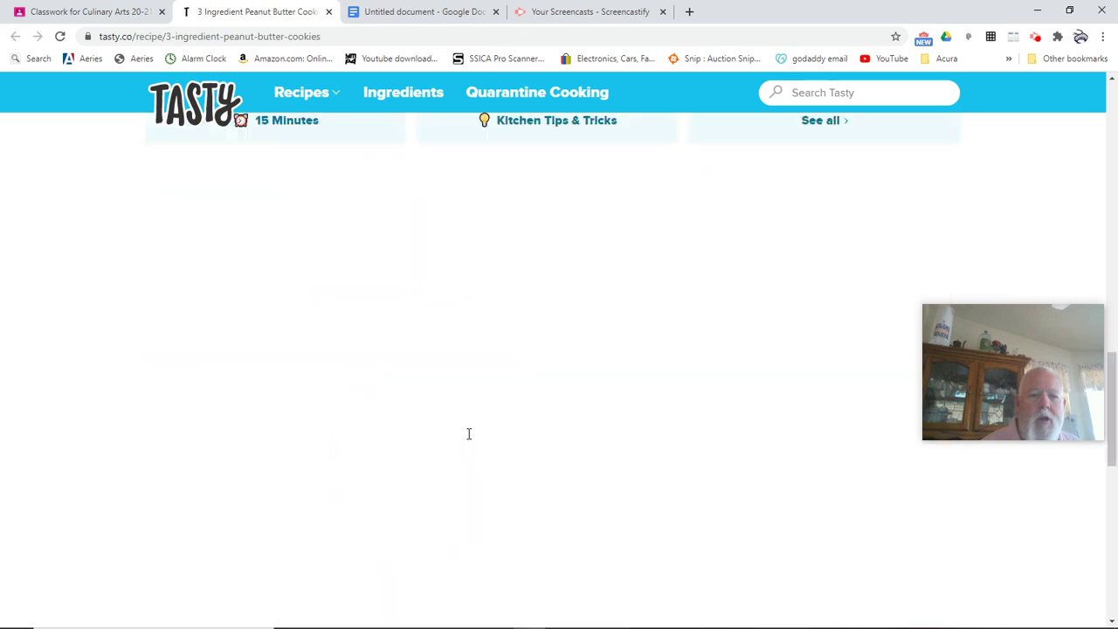
scroll(467, 431, up, 1)
scroll(468, 456, up, 12)
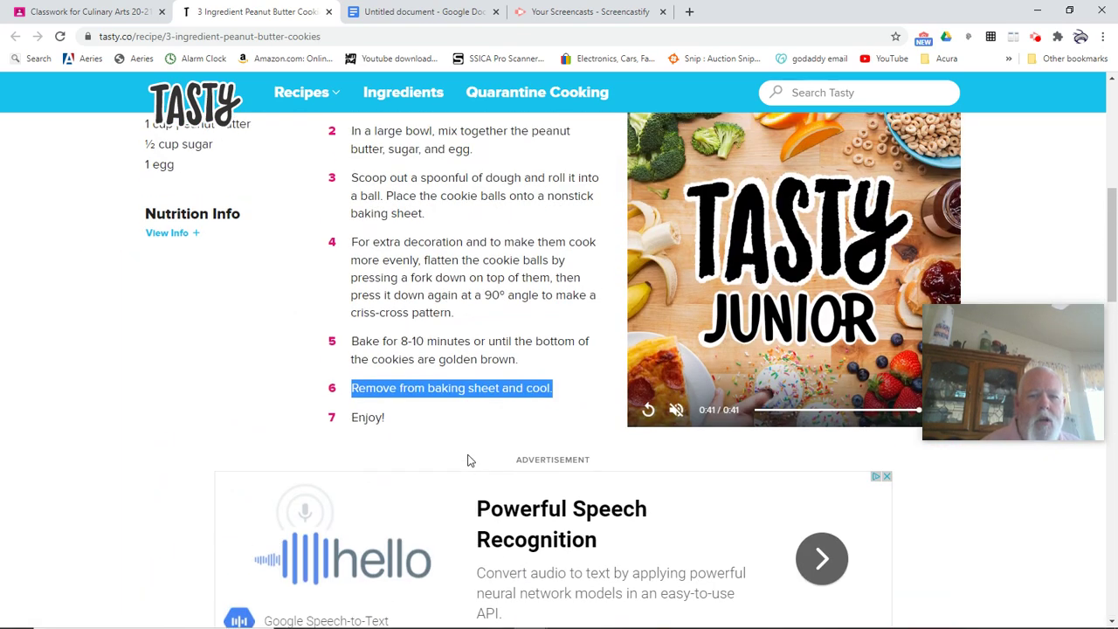
scroll(468, 457, up, 3)
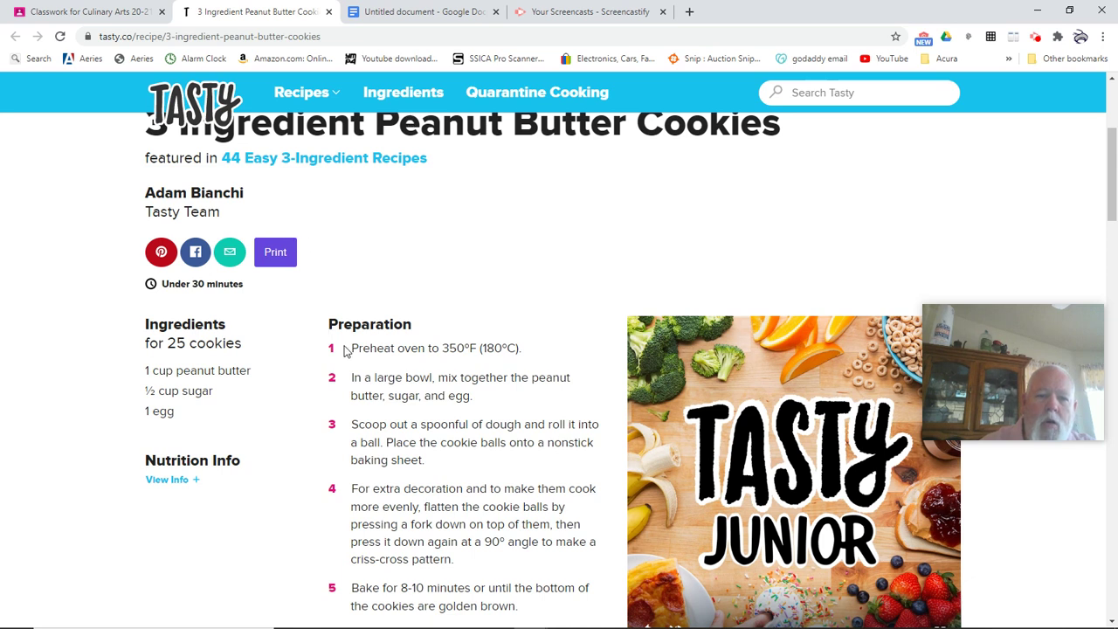
drag(346, 350, 428, 353)
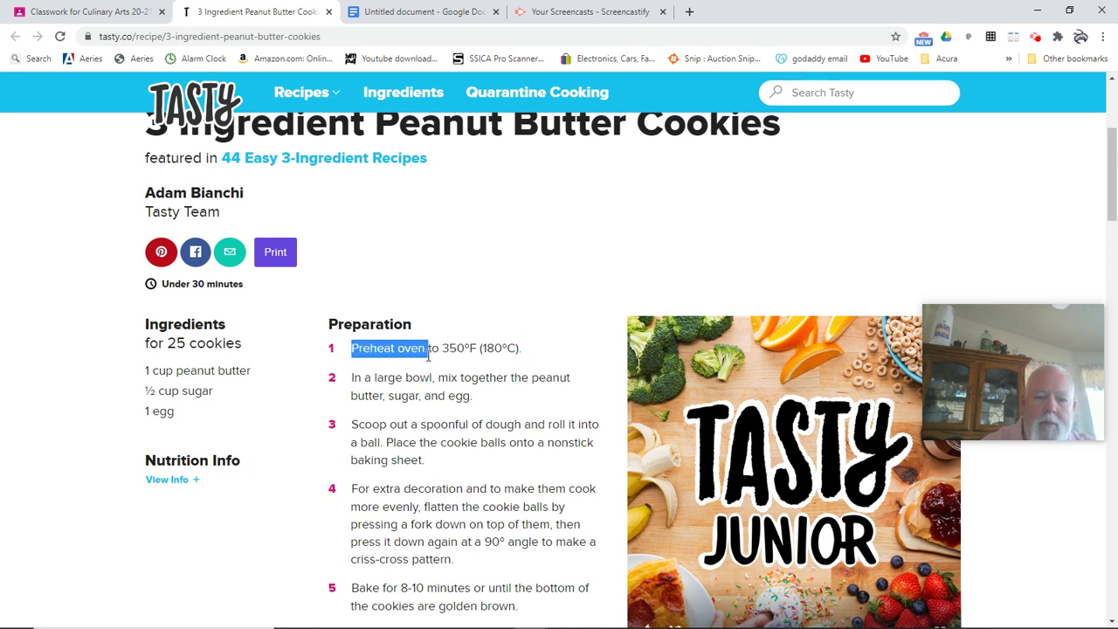
click(453, 289)
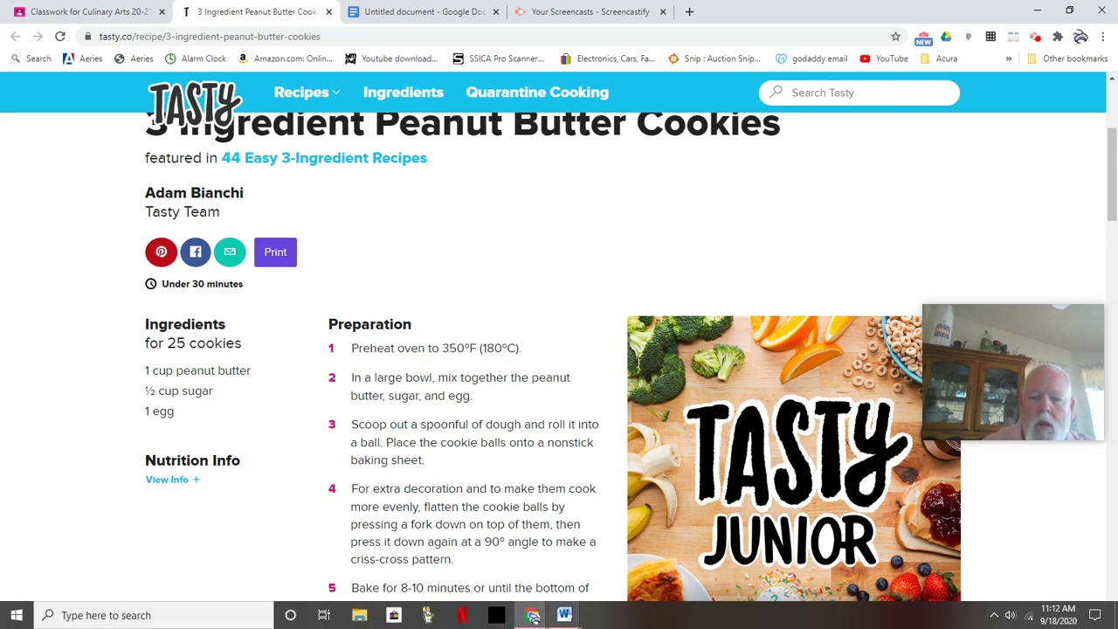
mouse_move(584, 623)
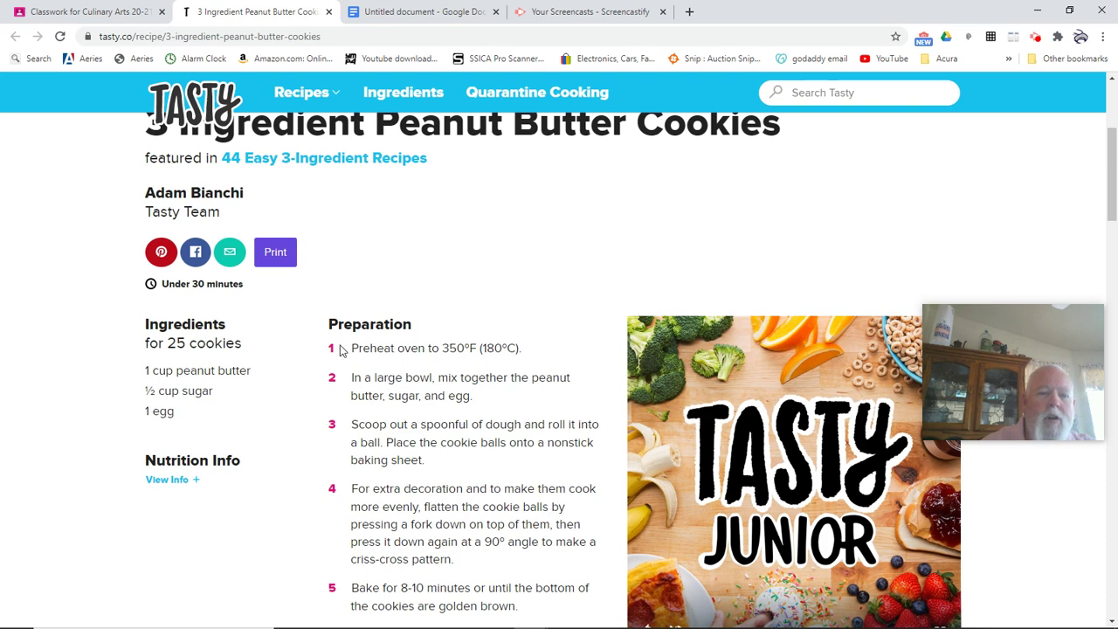
scroll(341, 349, up, 1)
scroll(341, 348, down, 4)
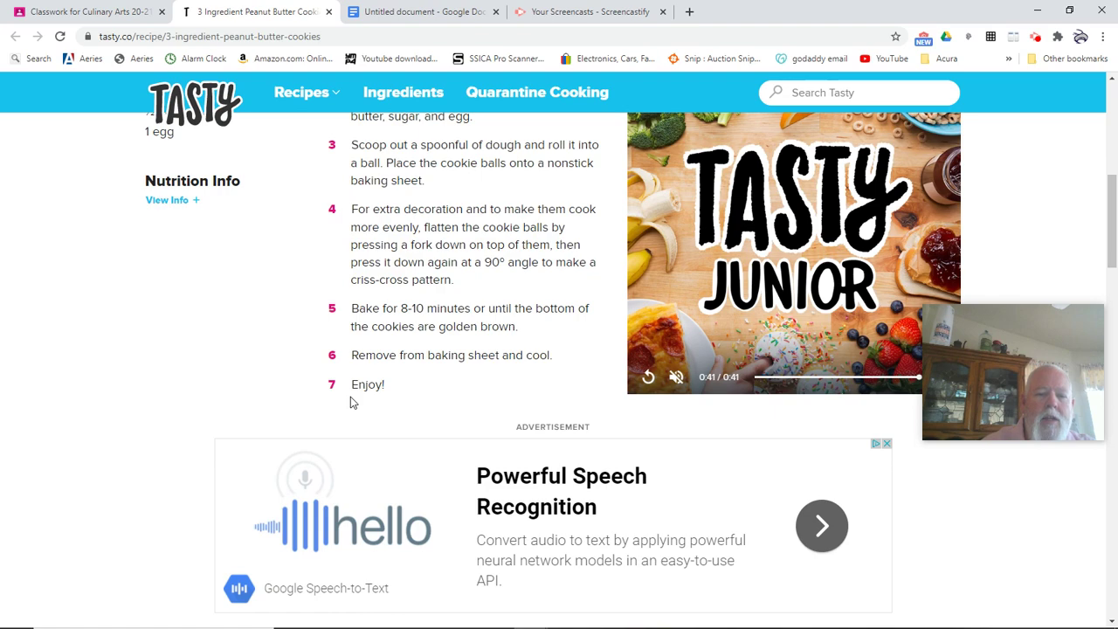
scroll(351, 398, down, 3)
scroll(350, 400, up, 7)
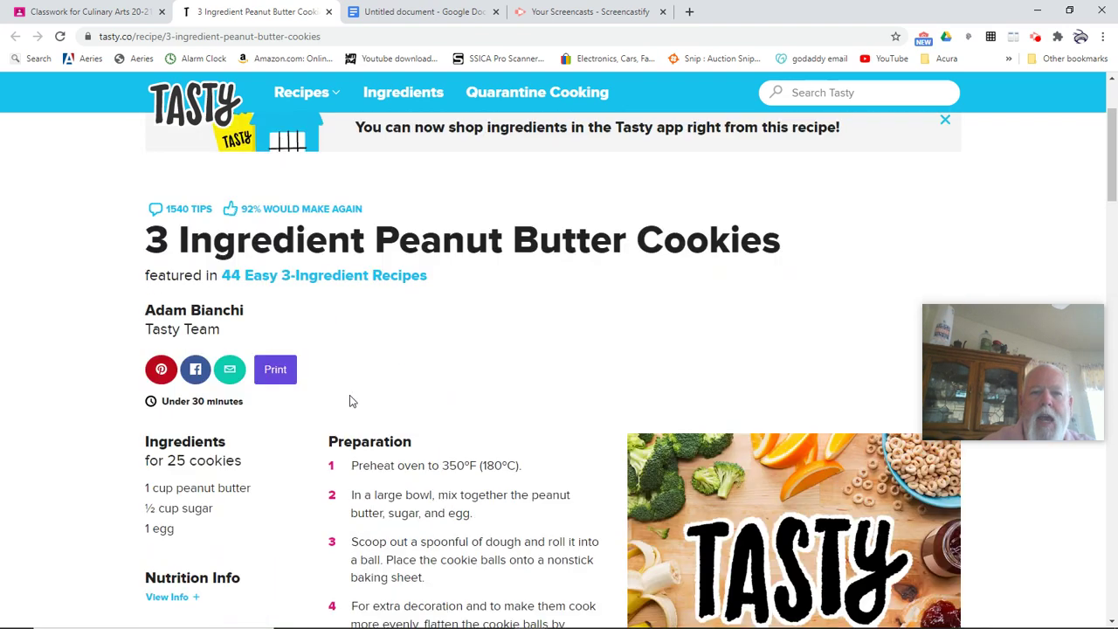
scroll(350, 401, down, 5)
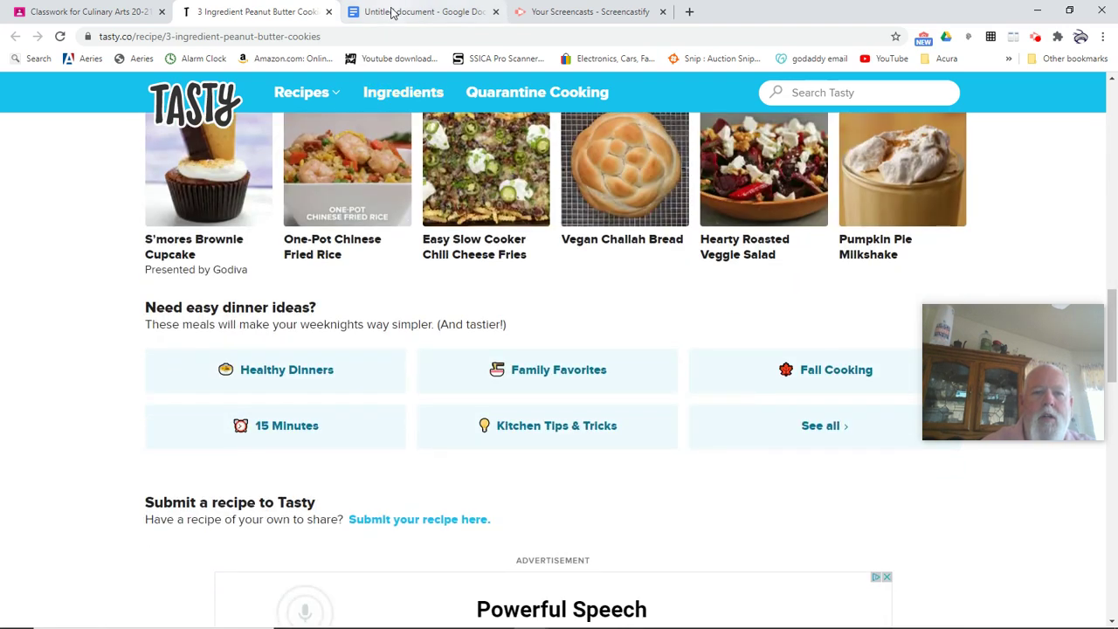
Pull the Untitled Google Docs document into its own window beside the recipe
click(392, 12)
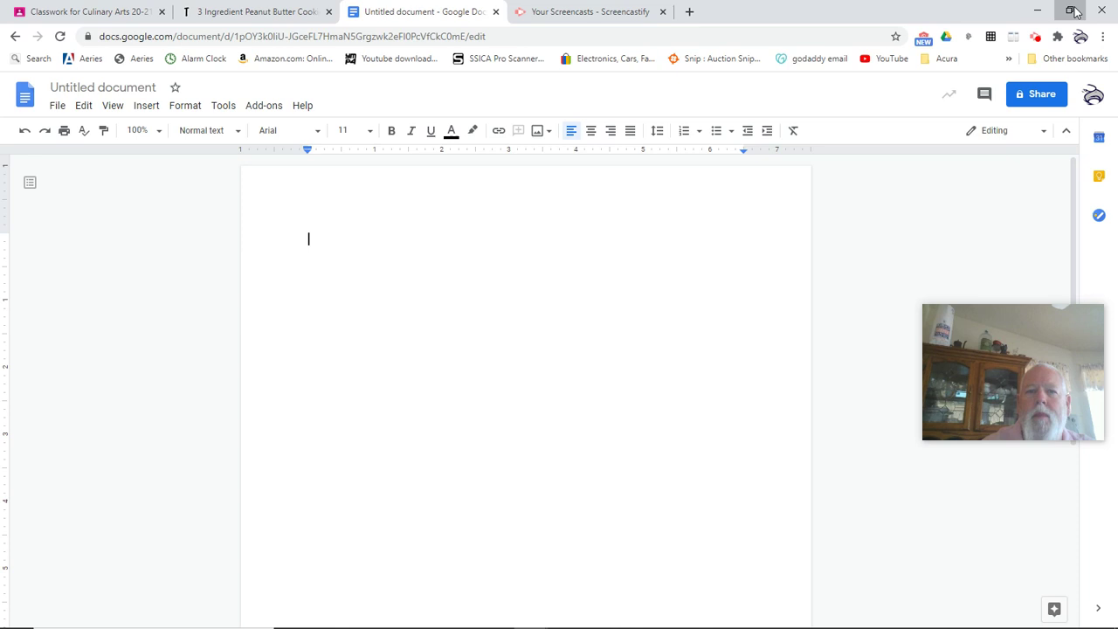
click(1074, 10)
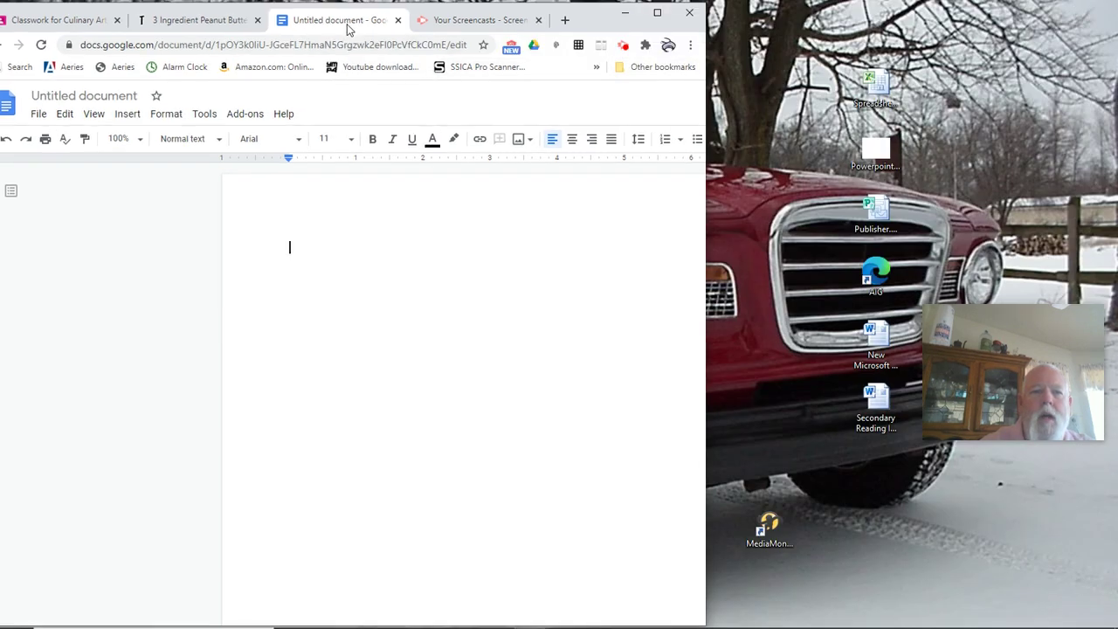
drag(389, 19, 1038, 2)
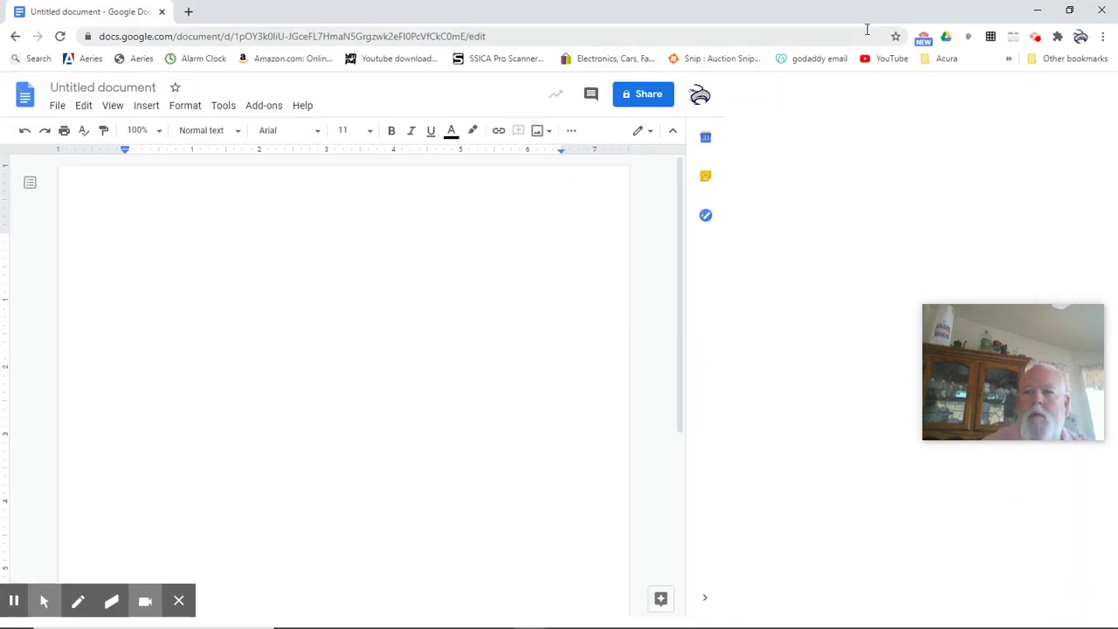
click(1068, 8)
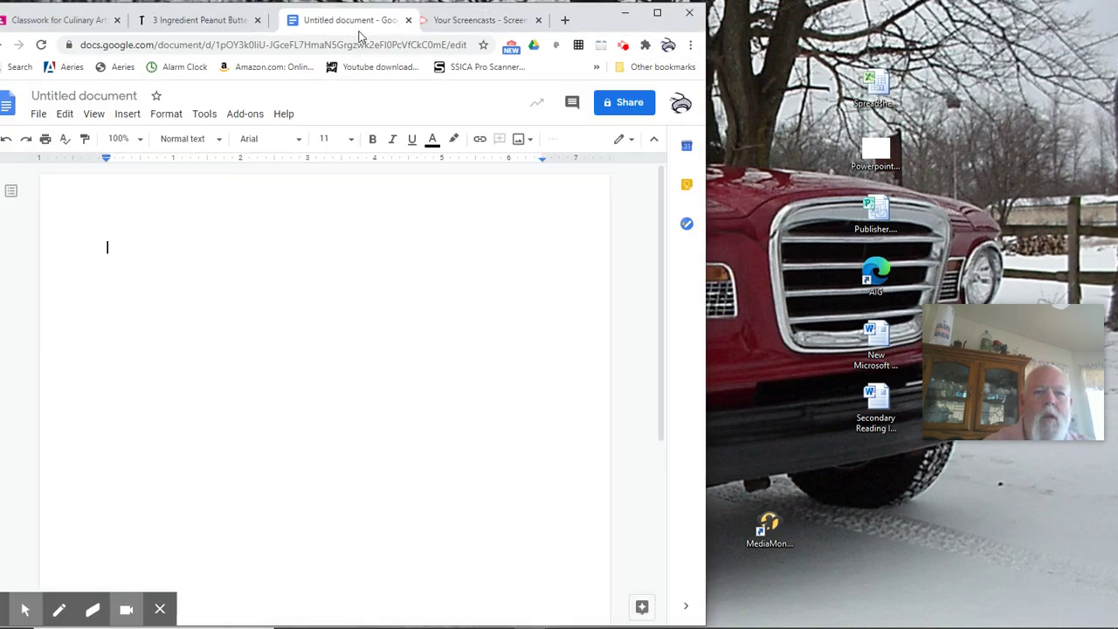
drag(419, 19, 954, 16)
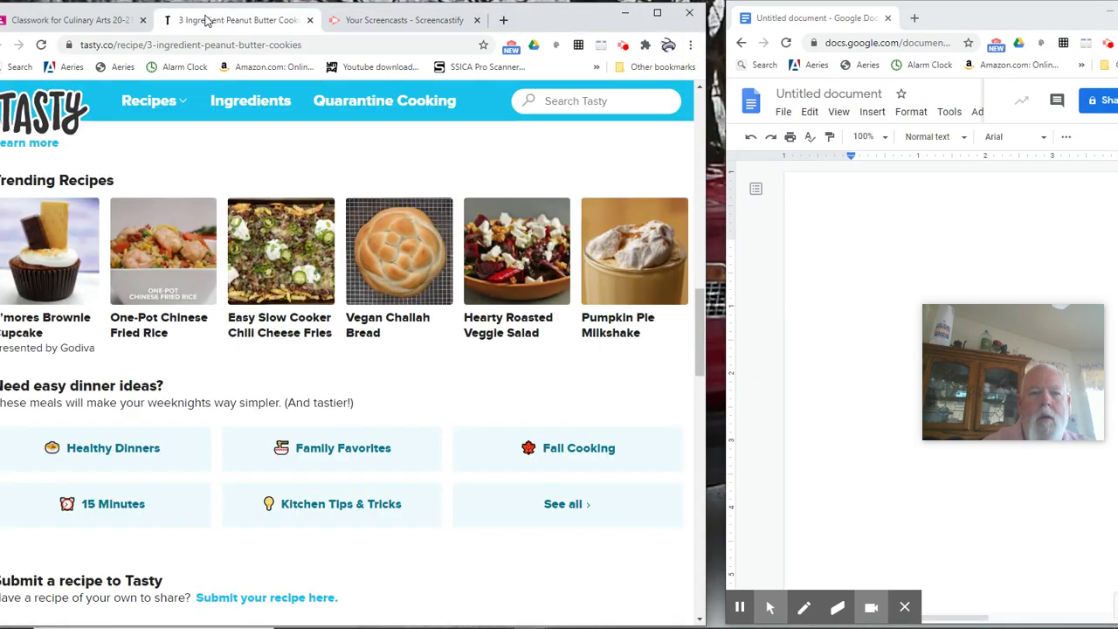
scroll(258, 250, down, 4)
scroll(258, 250, up, 4)
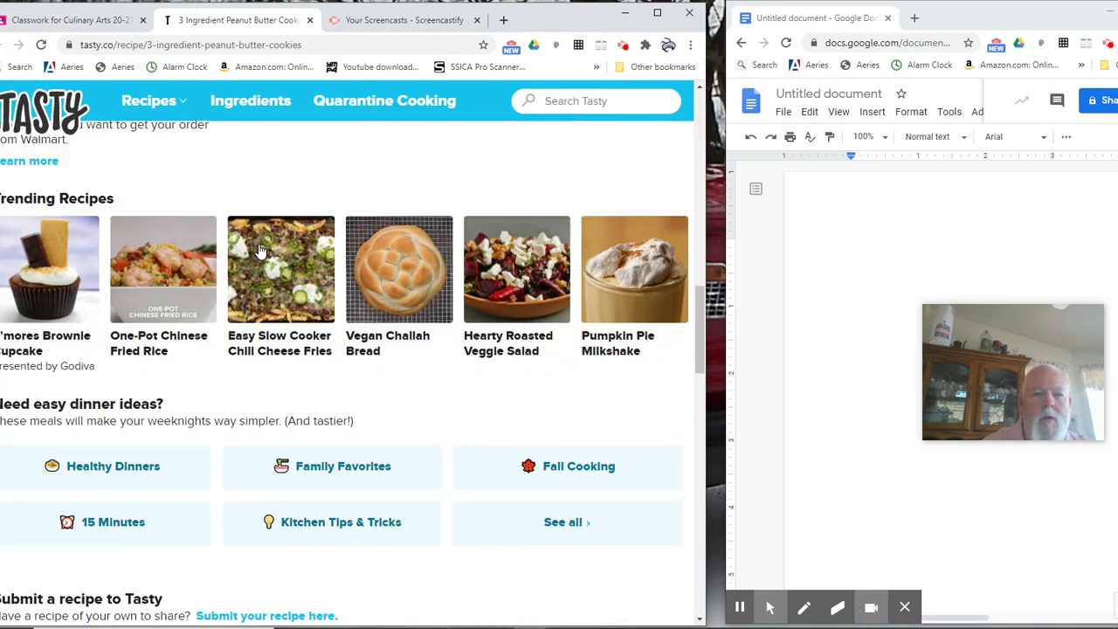
scroll(258, 250, up, 6)
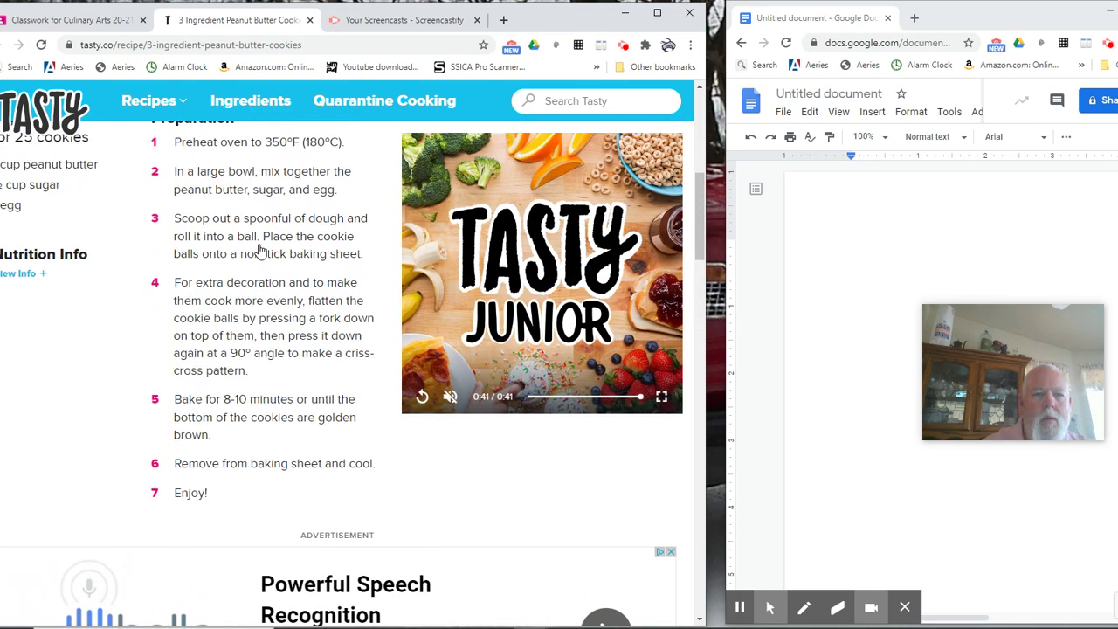
click(259, 244)
scroll(258, 245, up, 2)
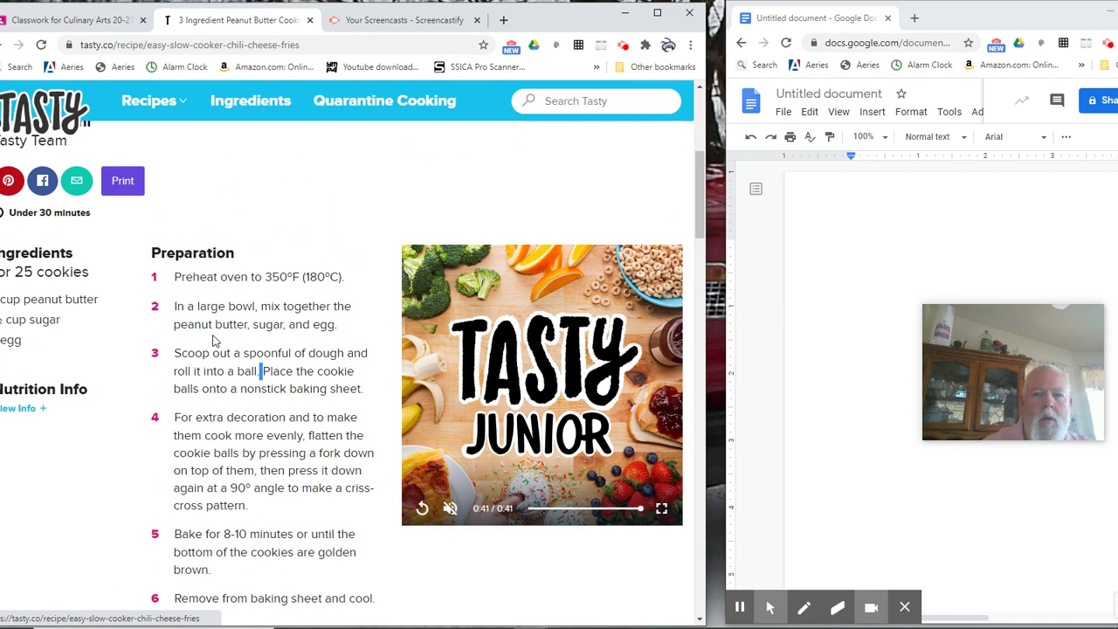
scroll(214, 340, up, 4)
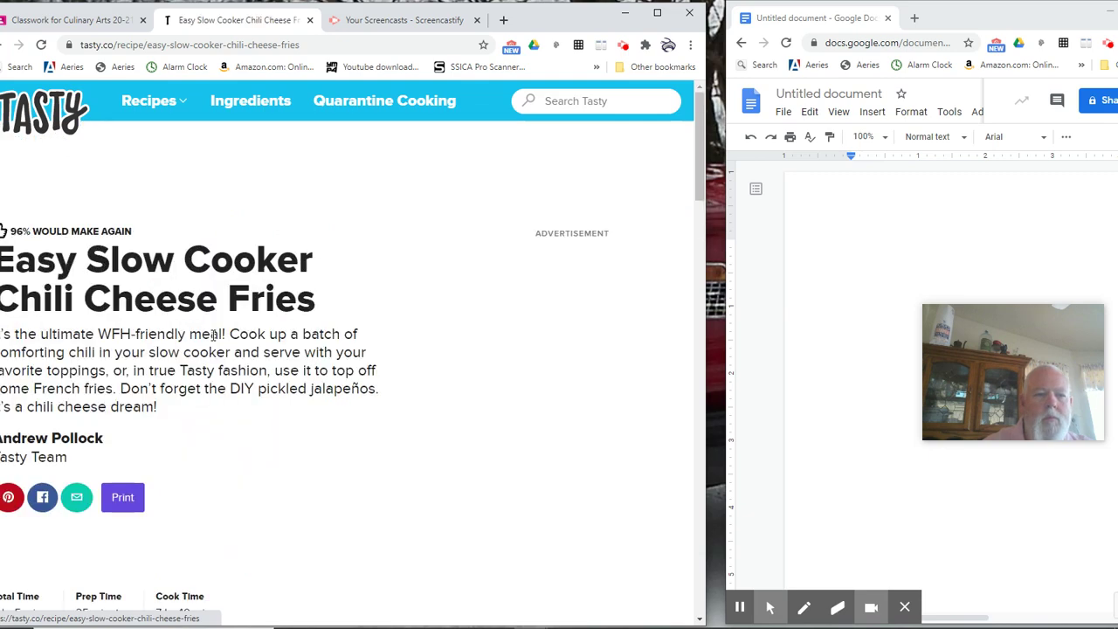
double_click(213, 337)
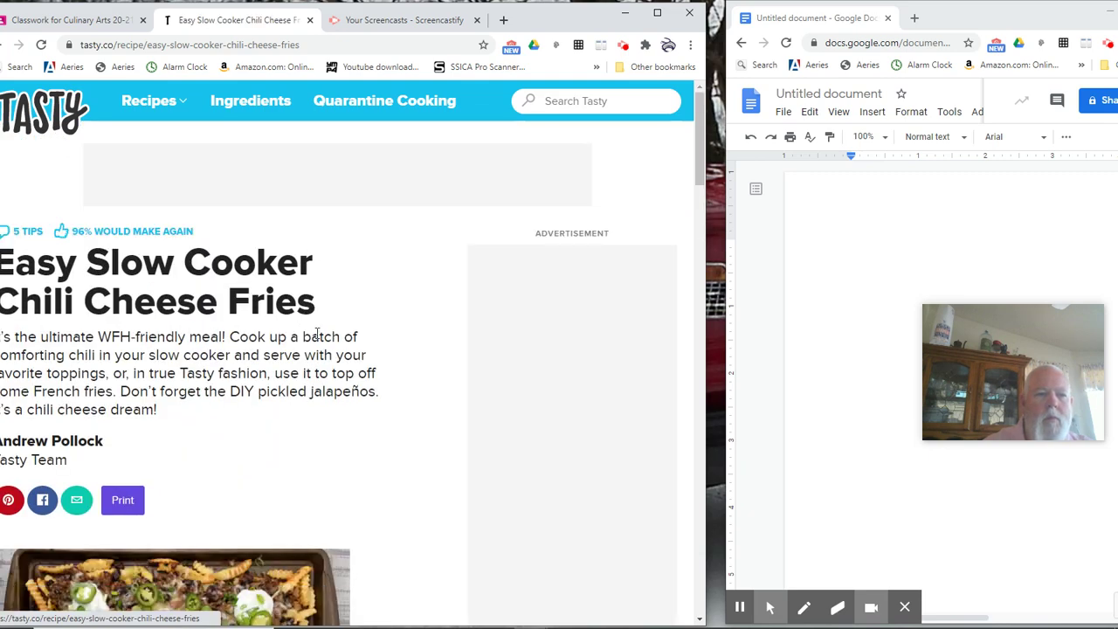
scroll(306, 328, down, 15)
scroll(306, 324, up, 13)
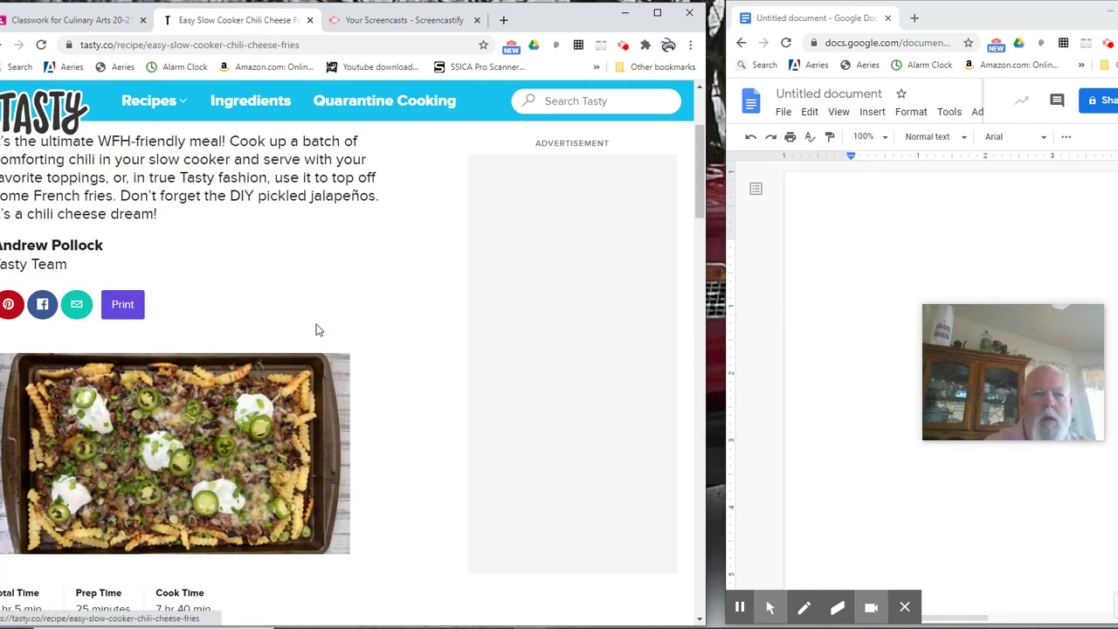
double_click(317, 330)
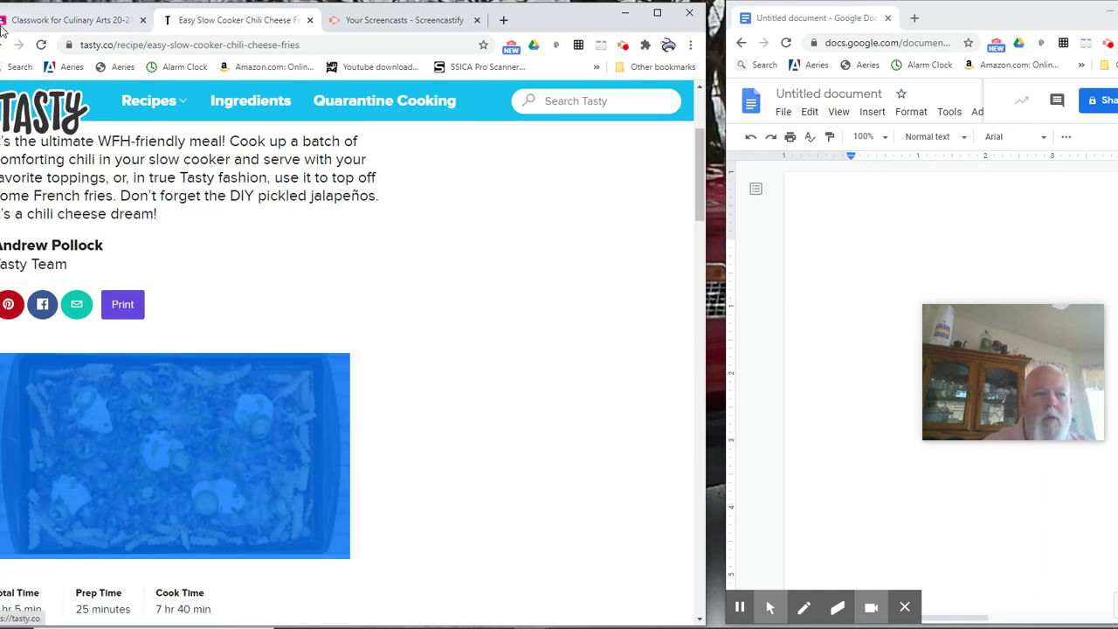
click(4, 45)
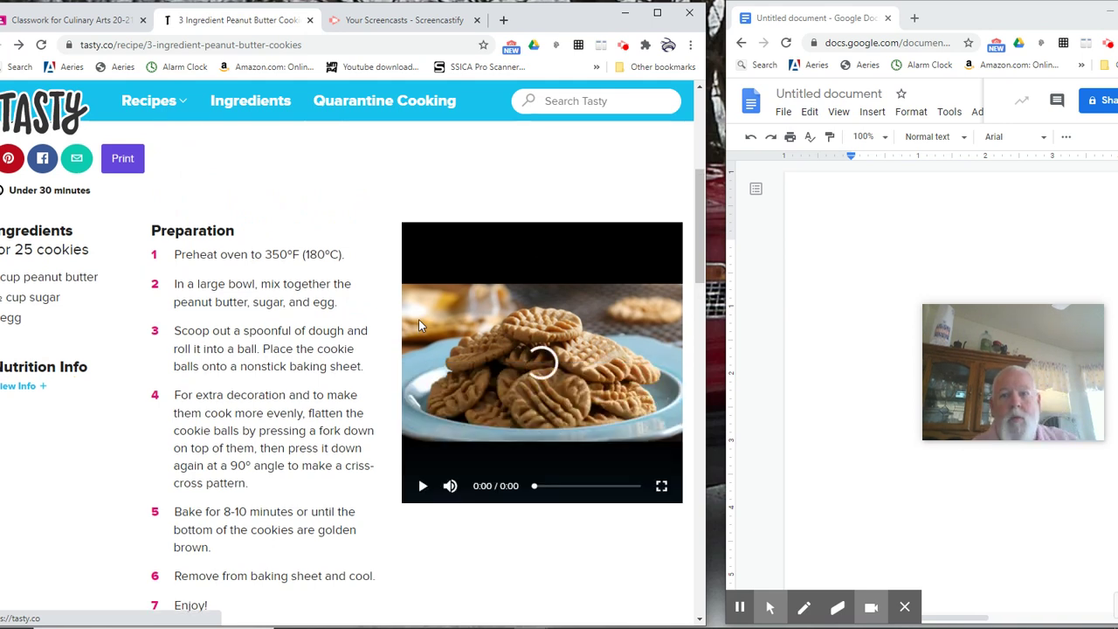
scroll(417, 118, down, 1)
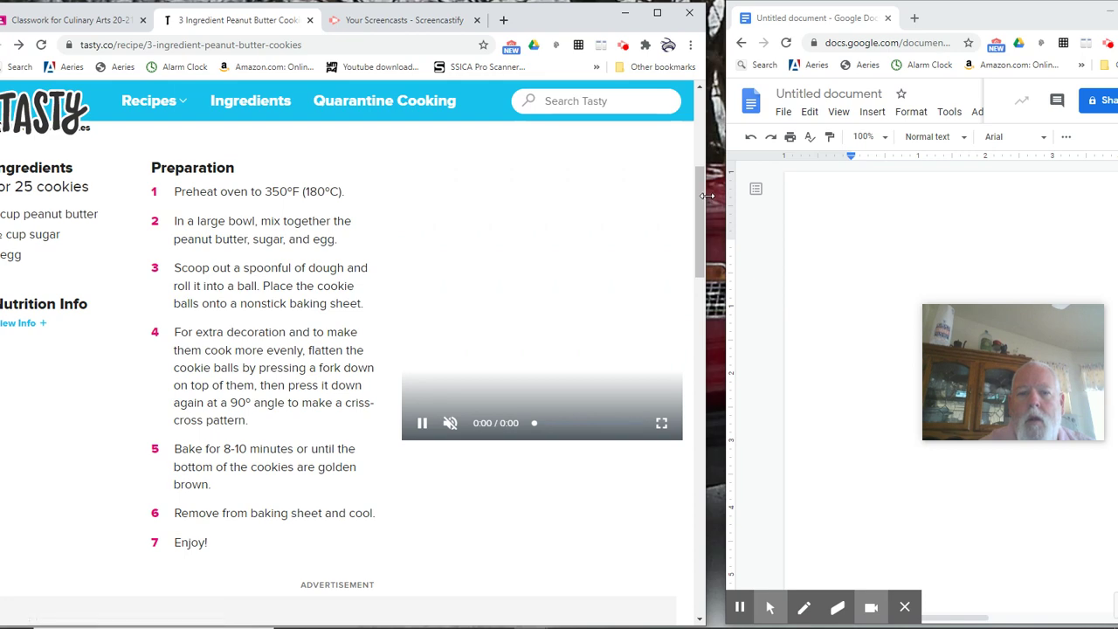
Resize and reposition the recipe window, then pause the recipe video
drag(706, 196, 406, 226)
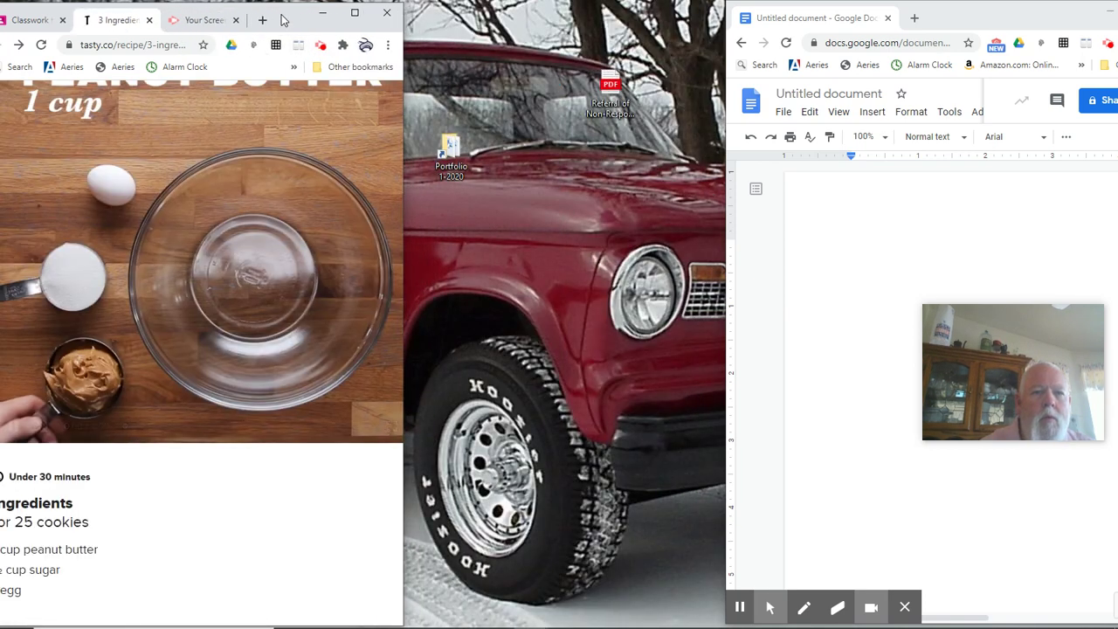
drag(302, 16, 464, 16)
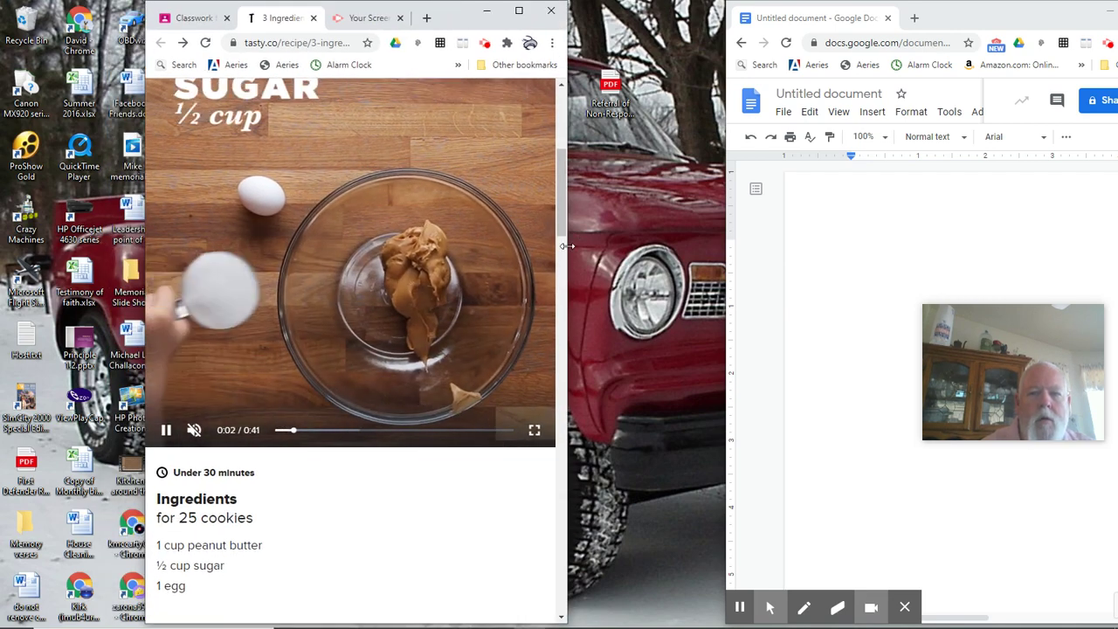
drag(567, 245, 661, 247)
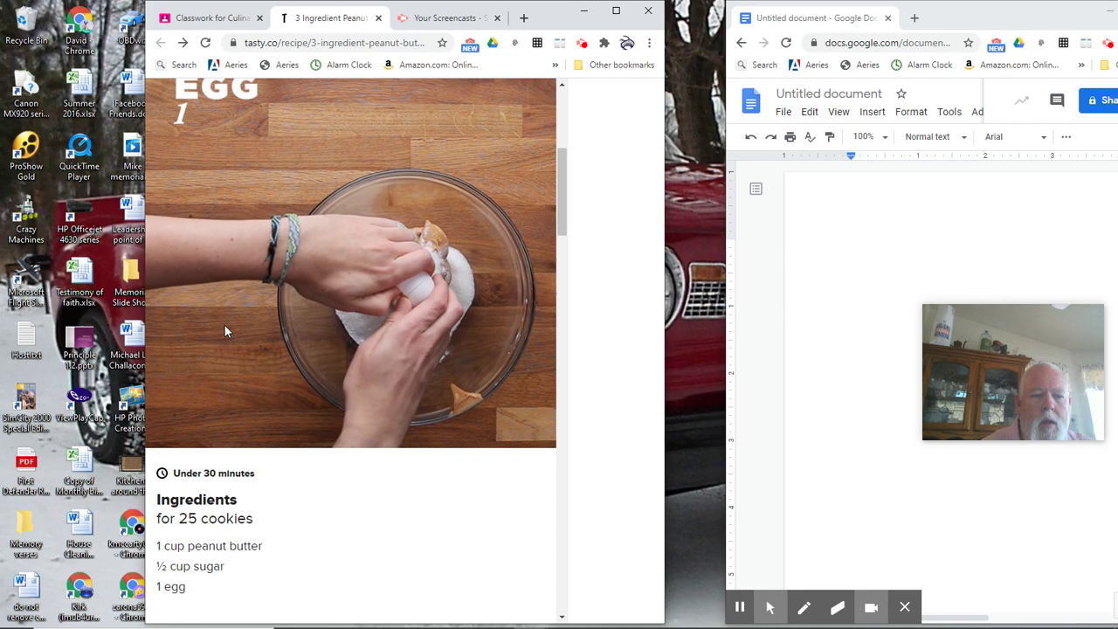
click(177, 488)
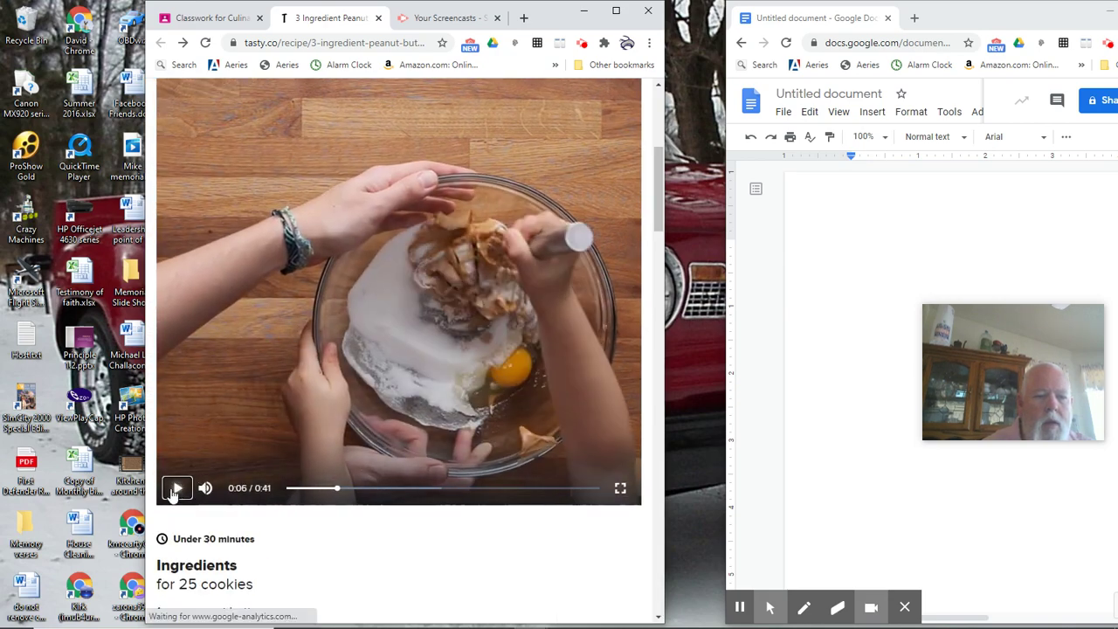
scroll(300, 437, up, 4)
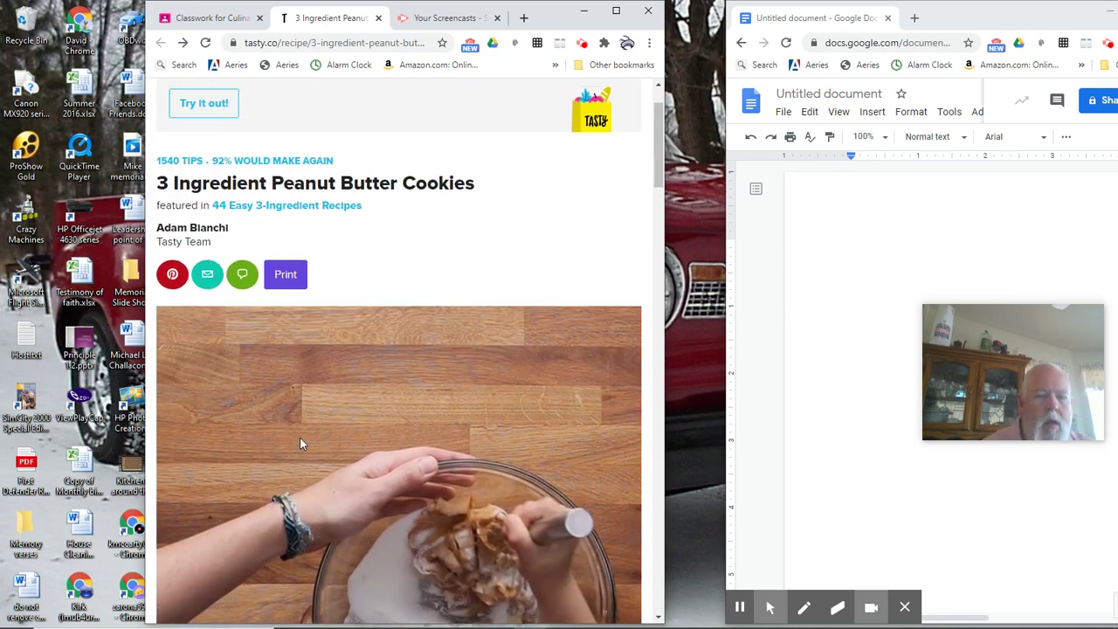
scroll(300, 436, down, 15)
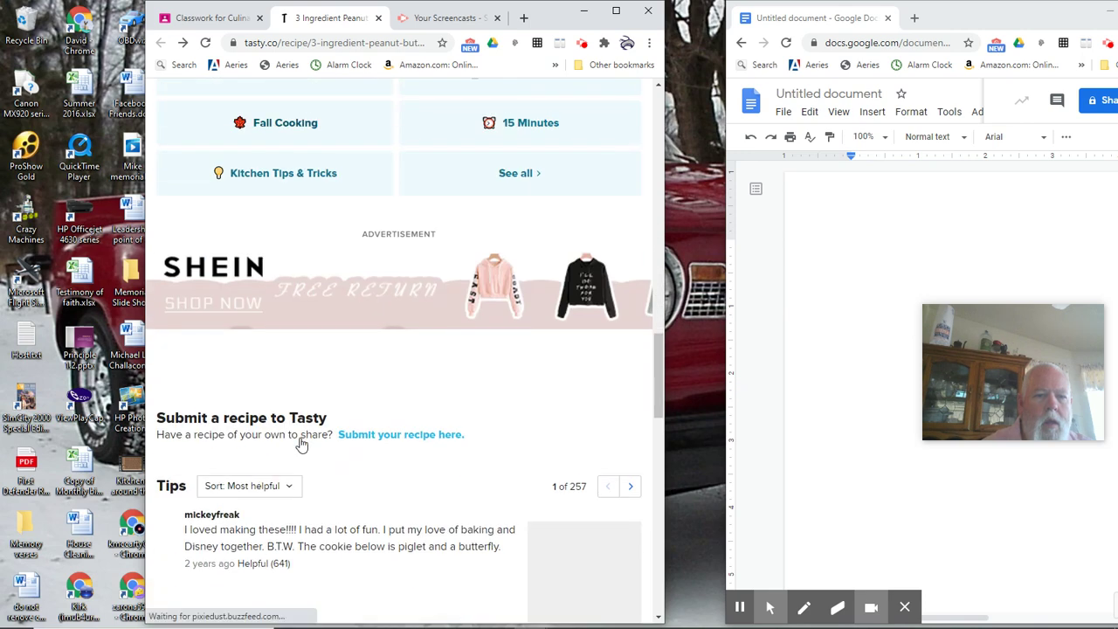
scroll(317, 430, up, 4)
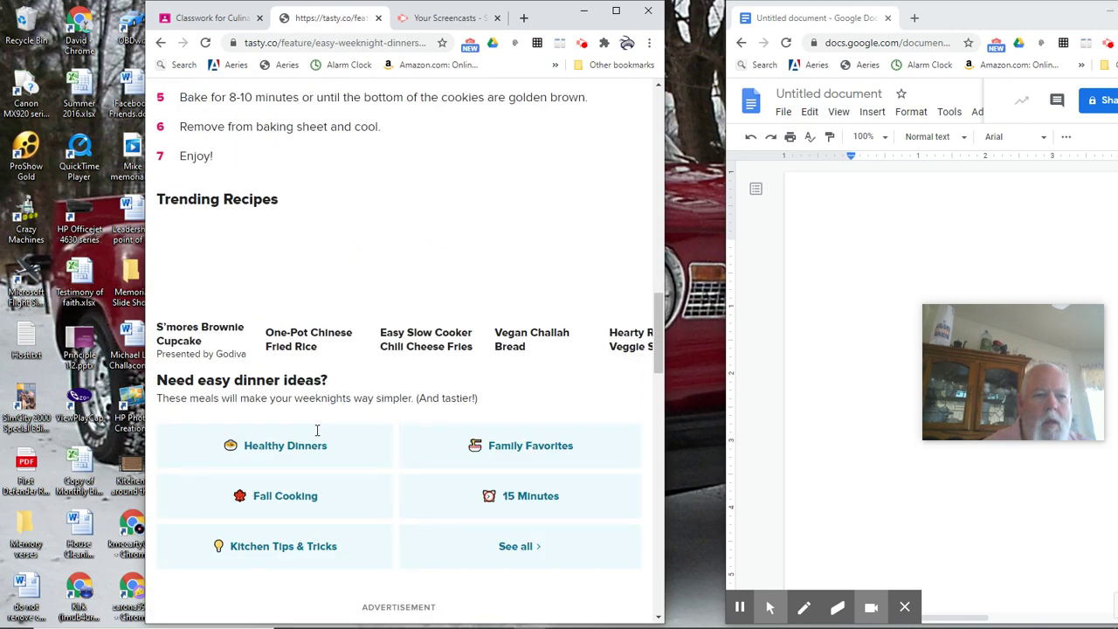
scroll(317, 430, up, 15)
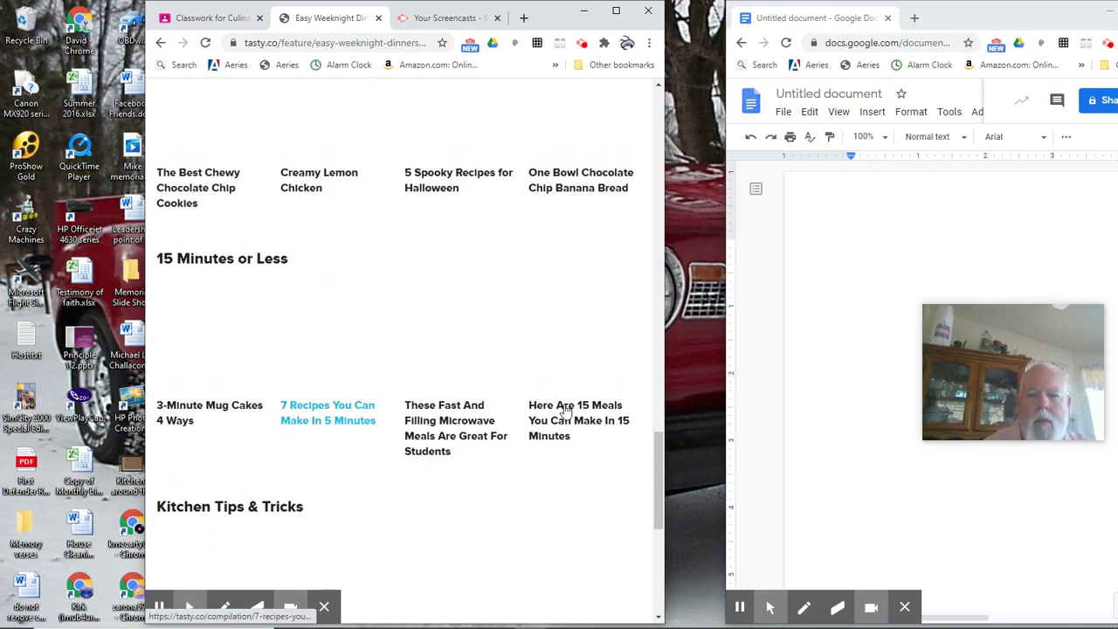
drag(660, 471, 641, 142)
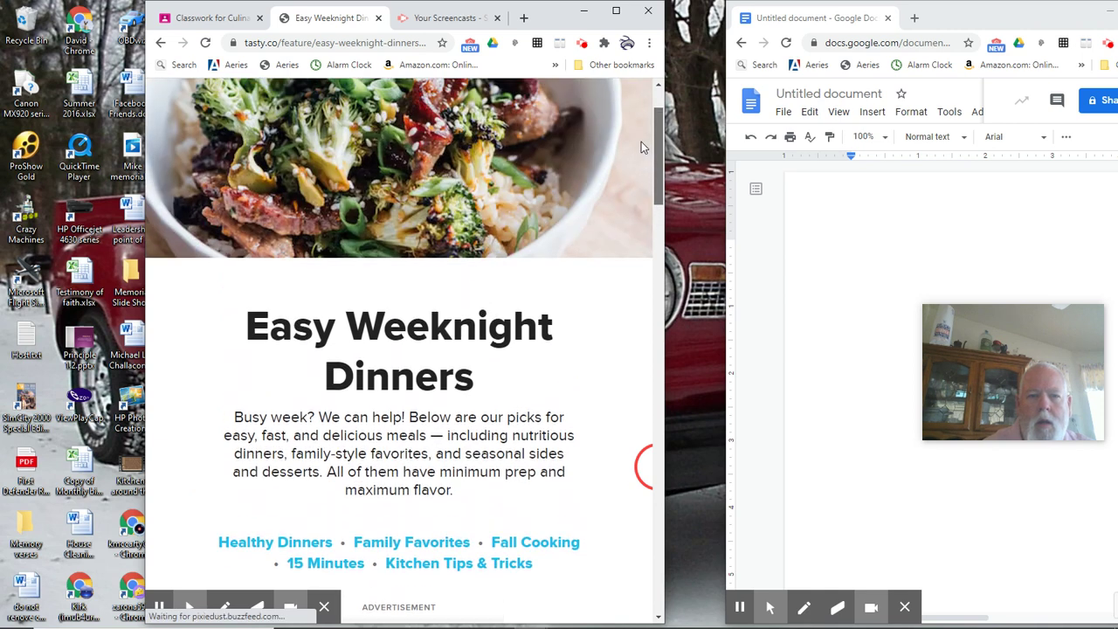
Return to the cookie recipe's ingredient list and shift the Docs window further left
click(160, 43)
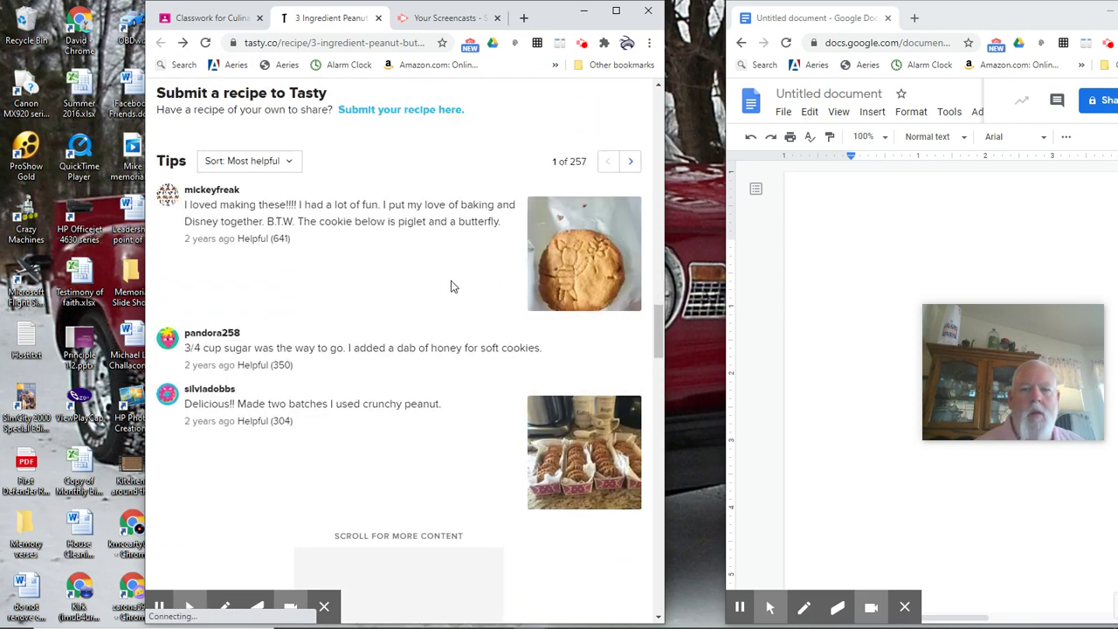
scroll(451, 286, up, 3)
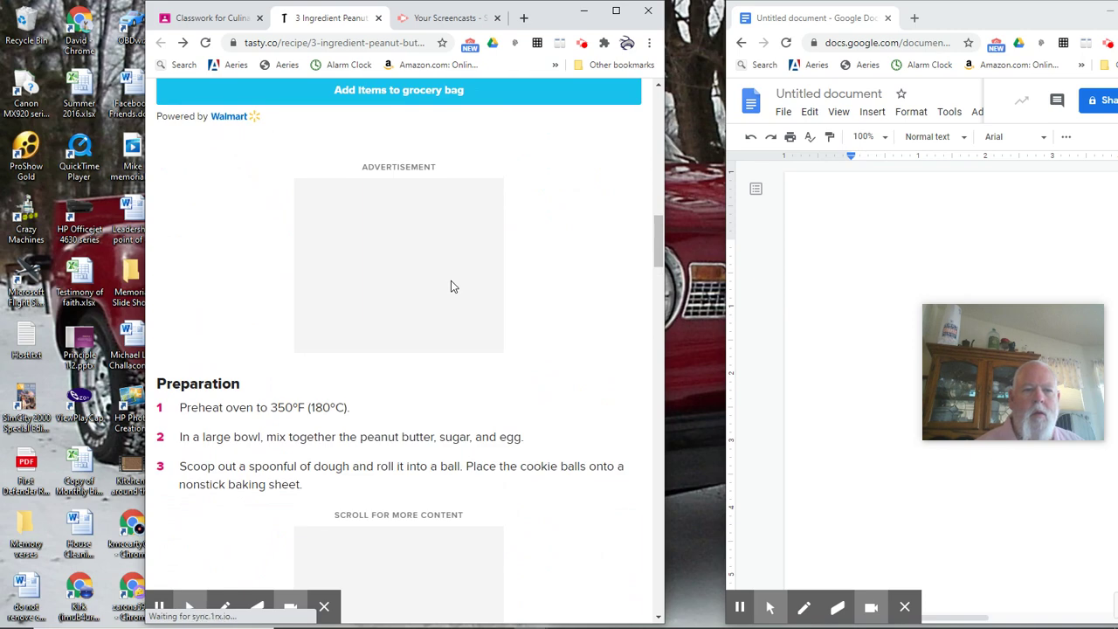
scroll(451, 280, up, 4)
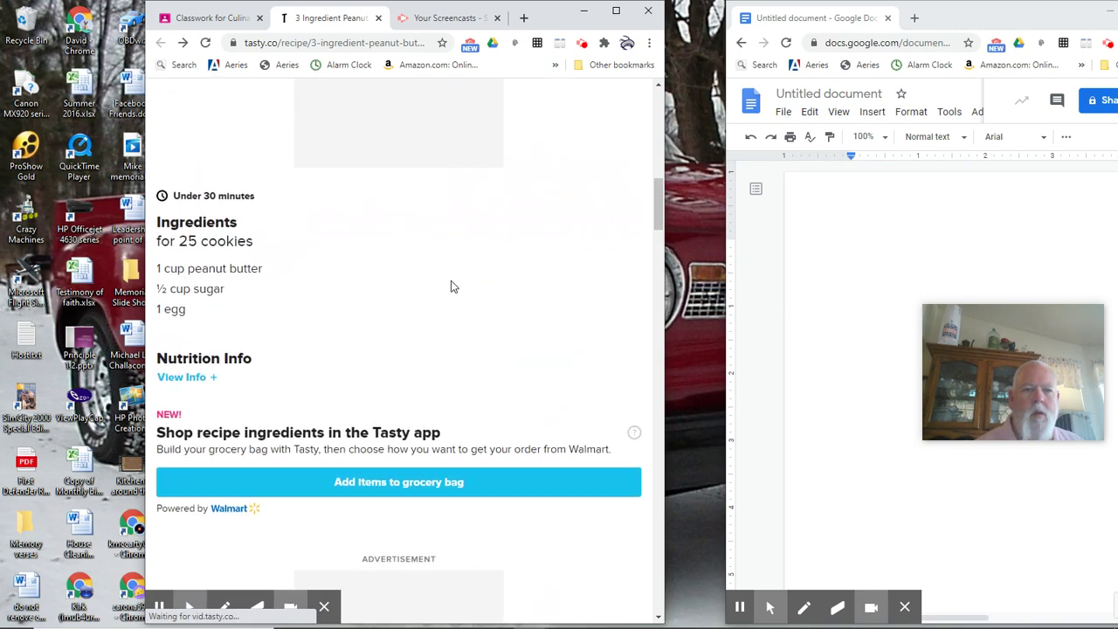
scroll(451, 287, up, 1)
scroll(451, 287, up, 1)
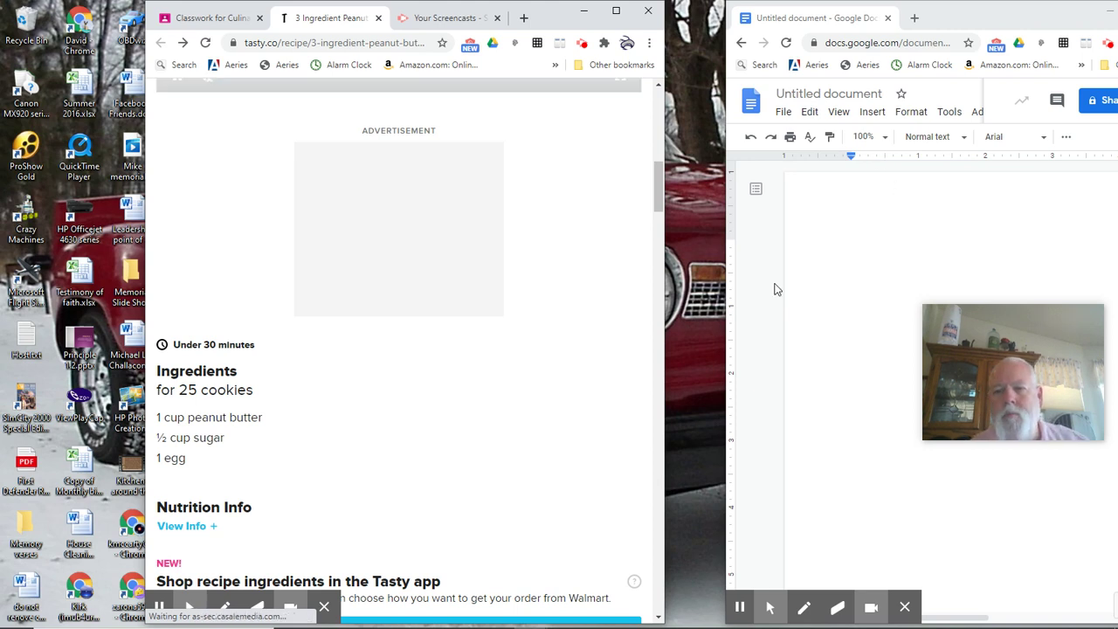
click(952, 10)
drag(952, 11, 895, 13)
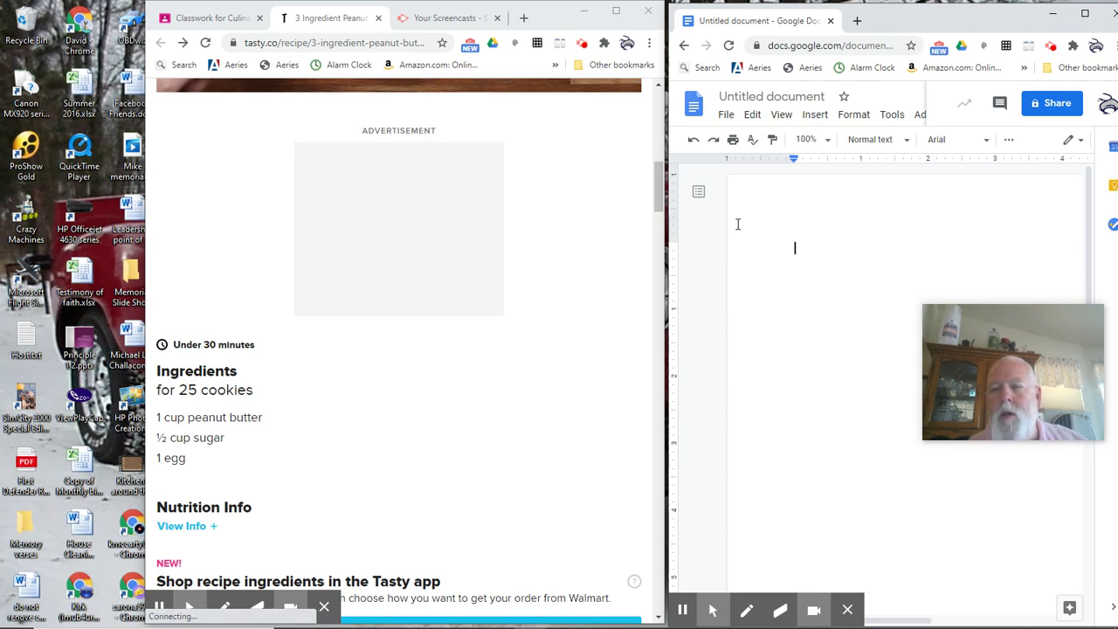
Rename the blank document to '3 ingredient Peanut Butter Cookies Conversion'
click(821, 97)
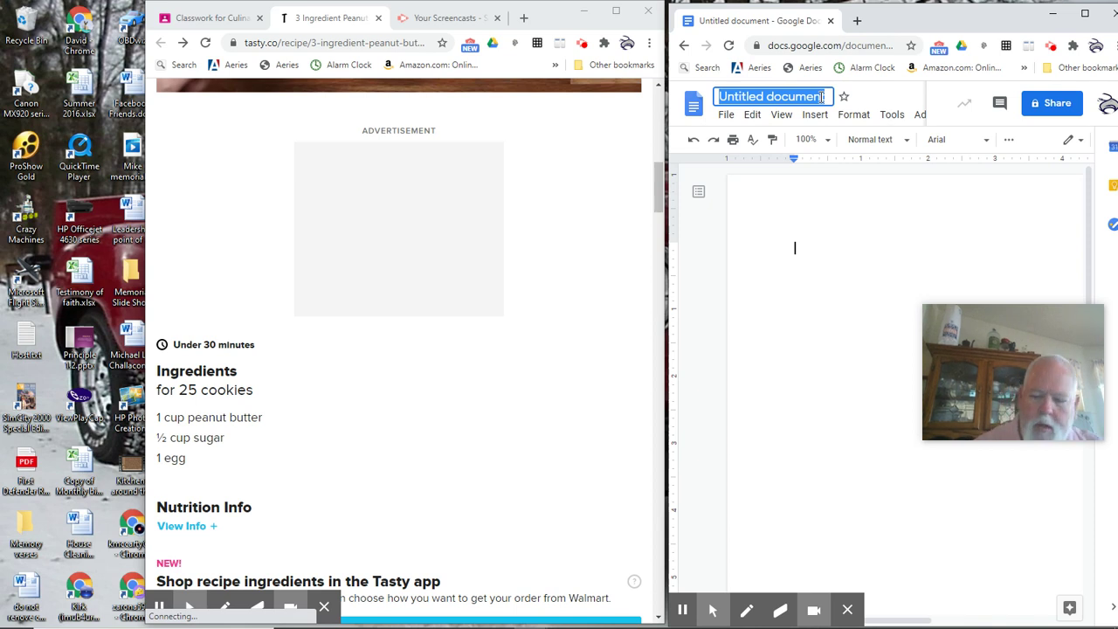
text(3)
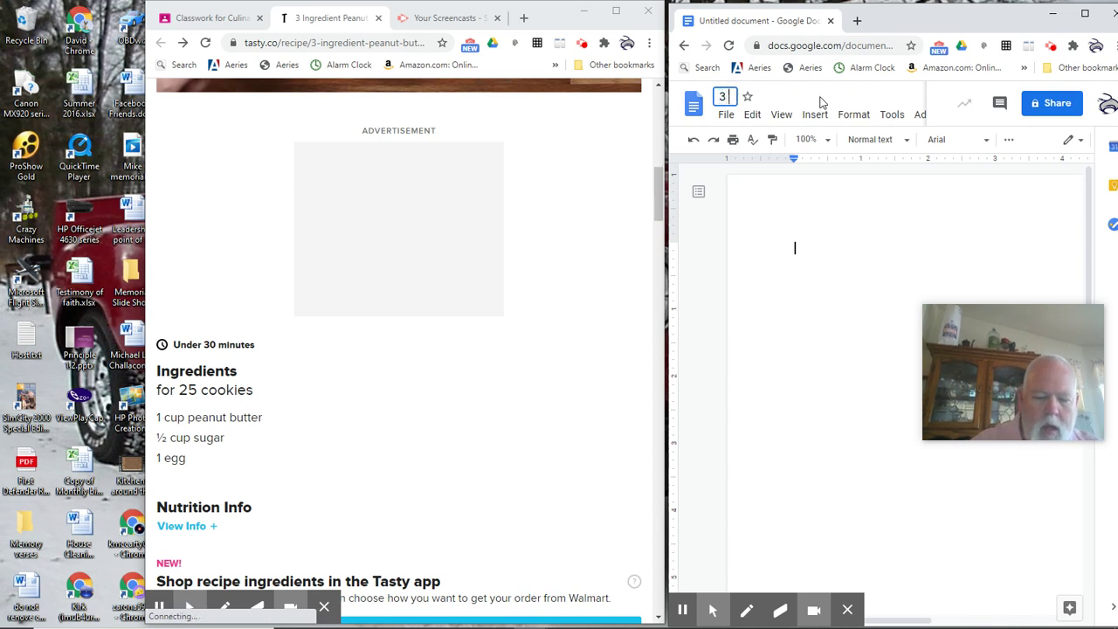
text( ingredient)
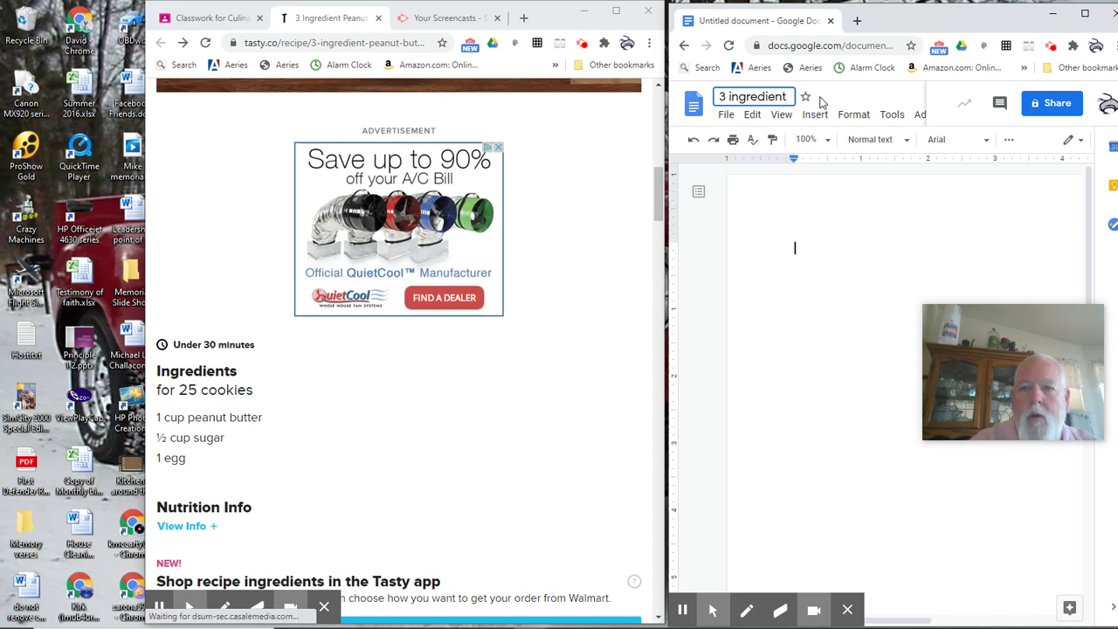
text( Peanu)
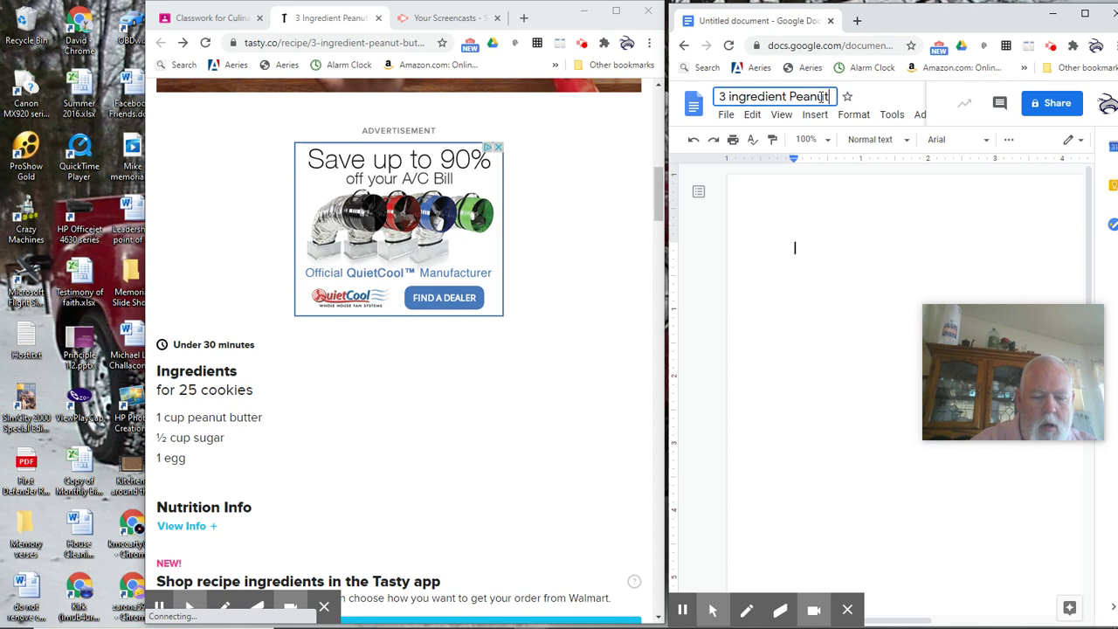
text(t)
text( Butte)
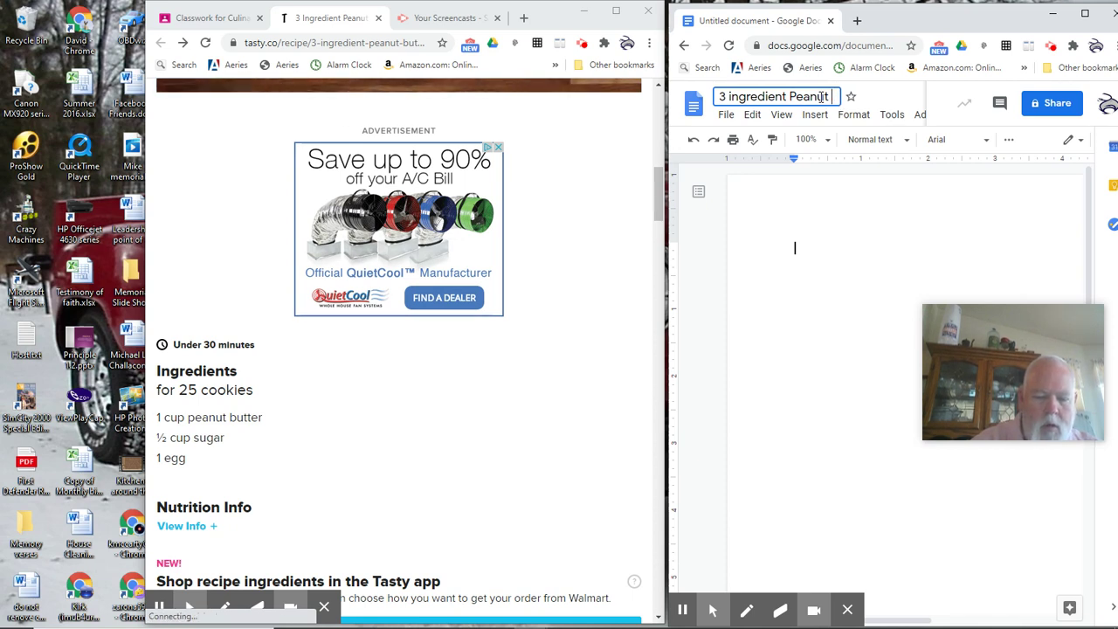
text(r )
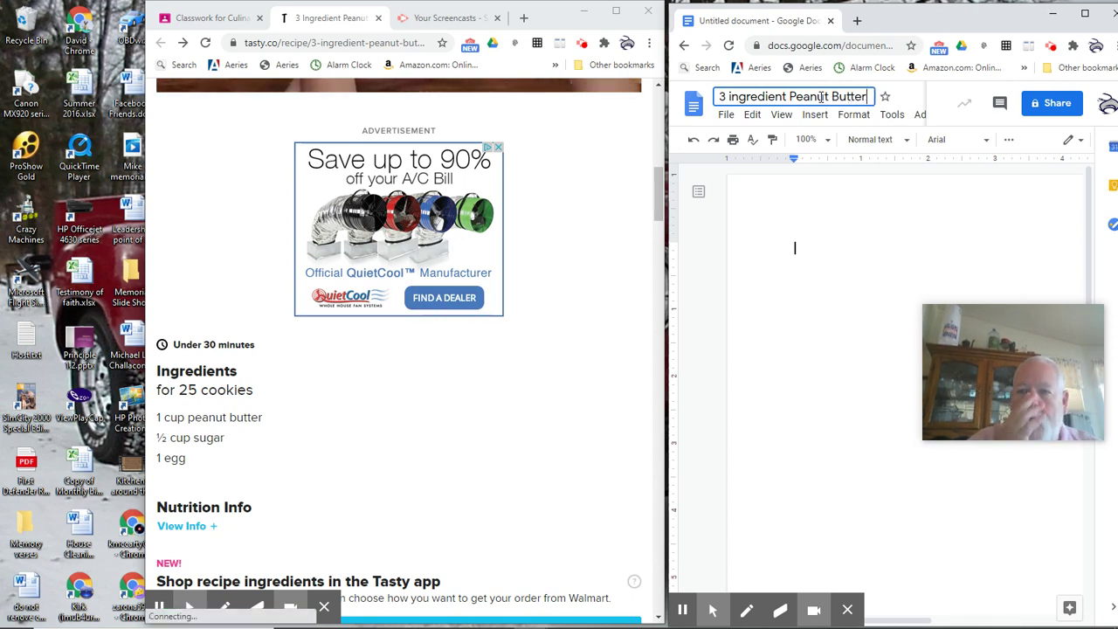
text(Cookies)
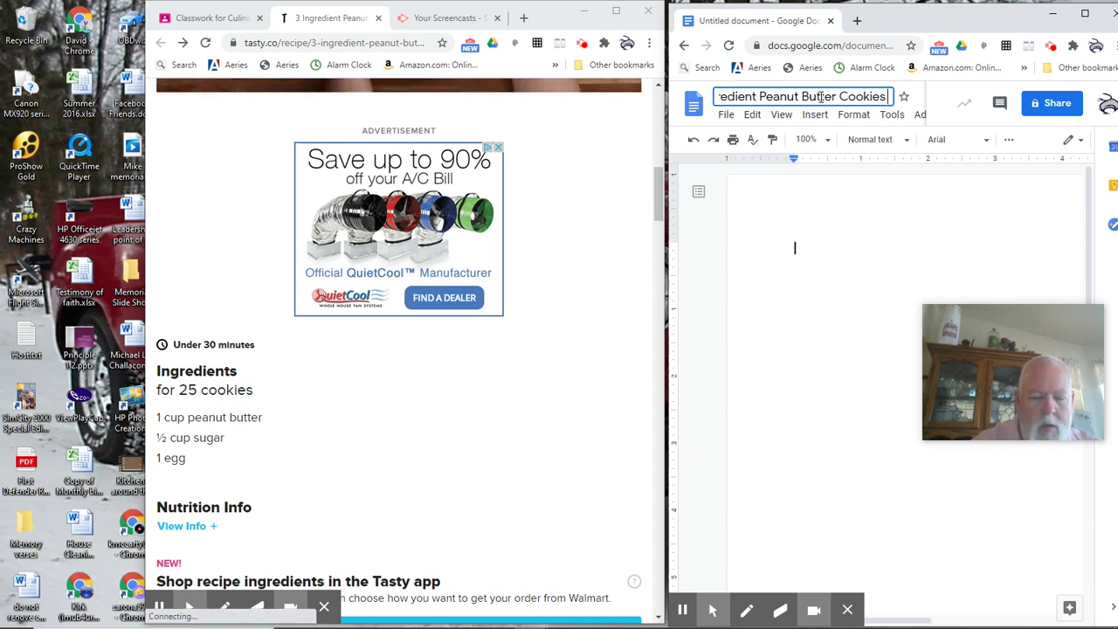
text( Con)
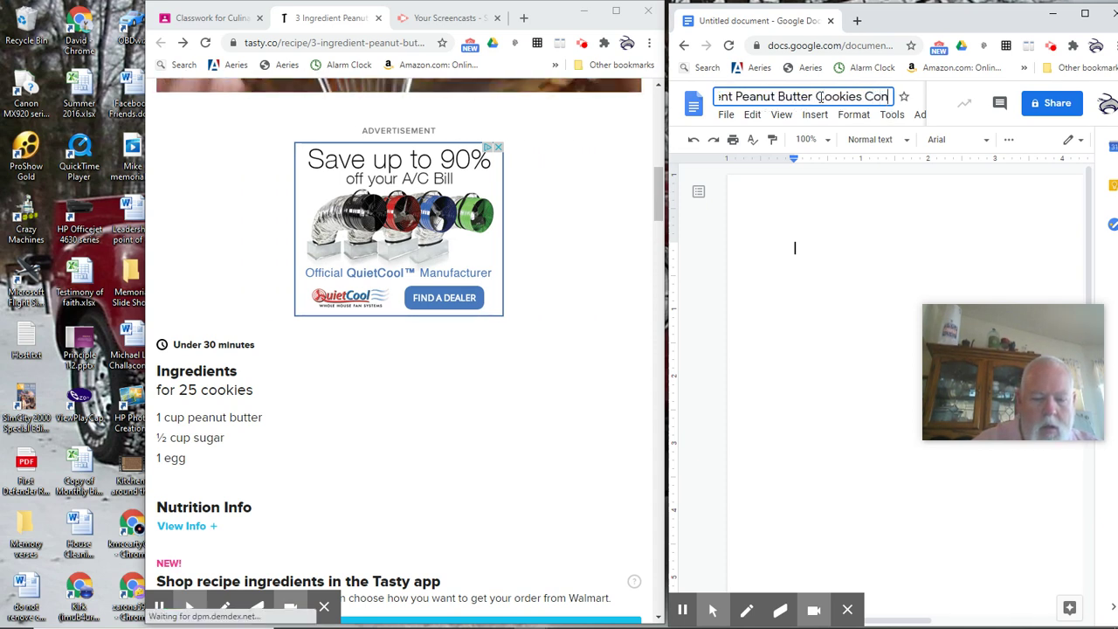
text(version)
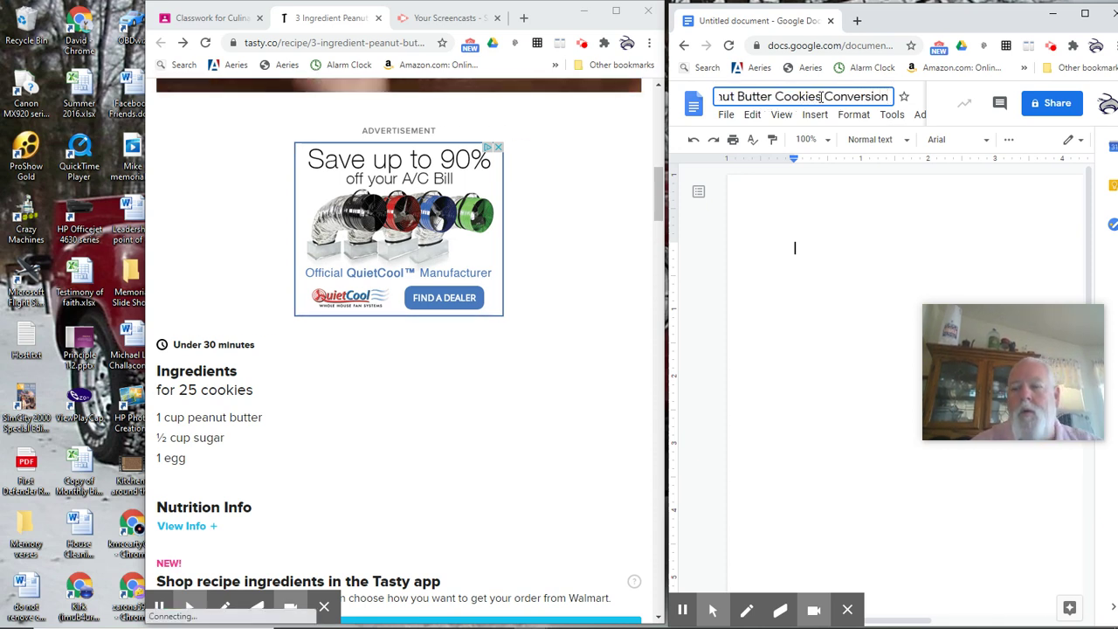
mouse_move(1019, 320)
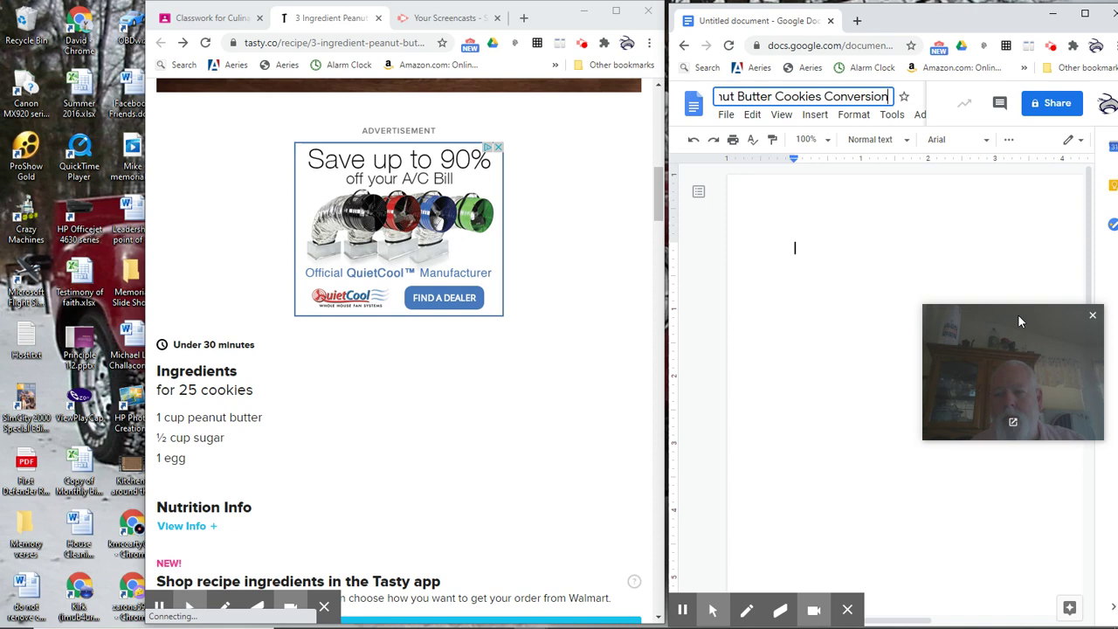
drag(1016, 328, 967, 486)
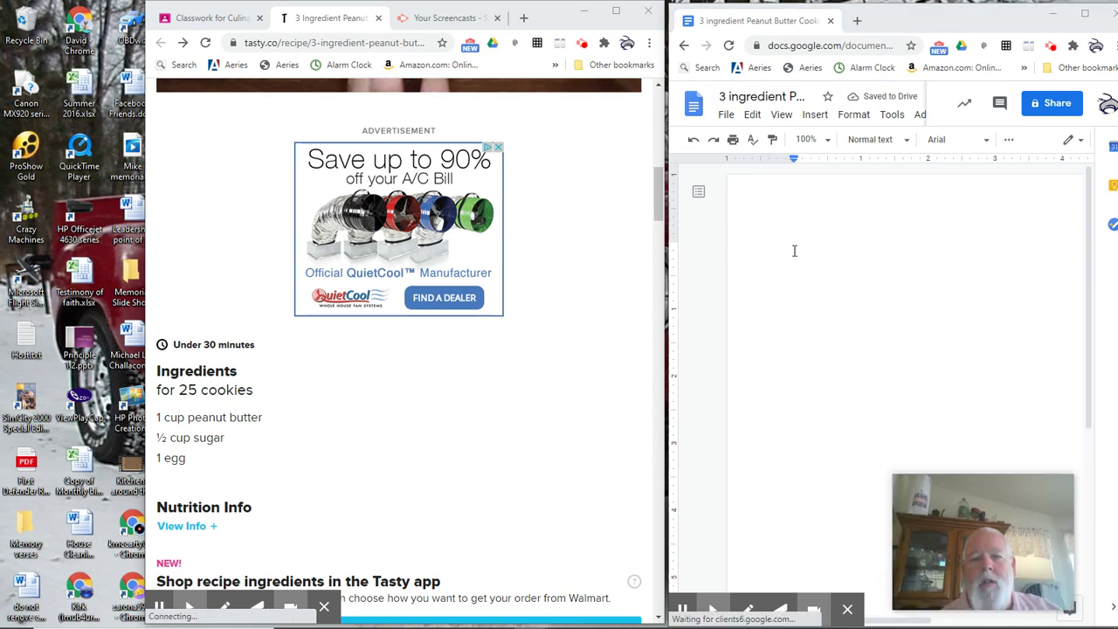
Insert an empty table 8 columns wide by 5 rows tall from the Insert menu
click(812, 122)
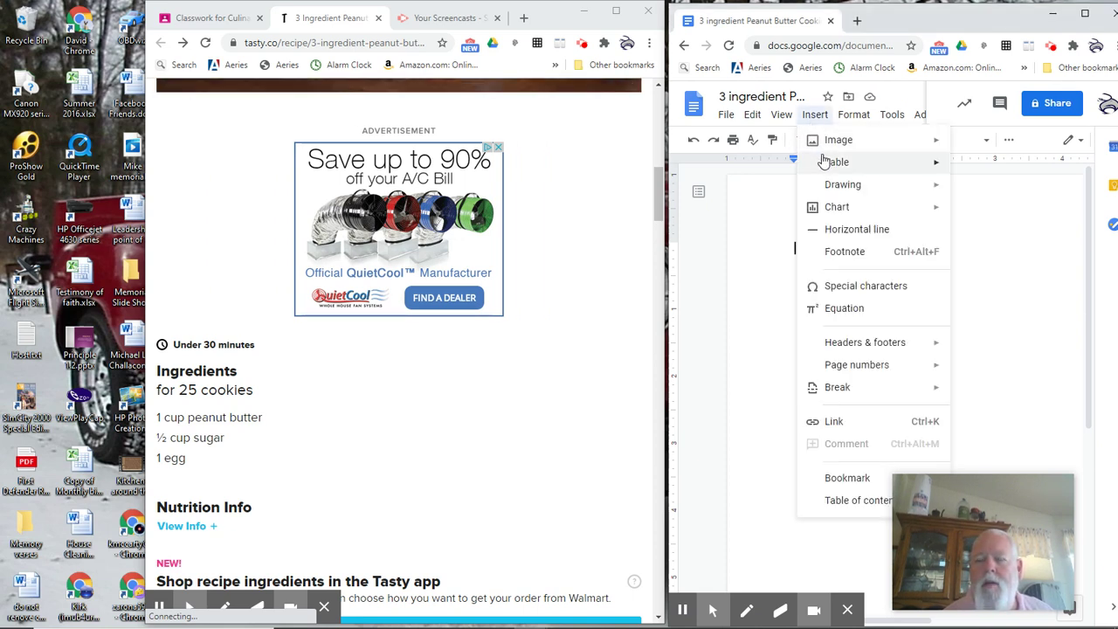
click(817, 119)
mouse_move(921, 164)
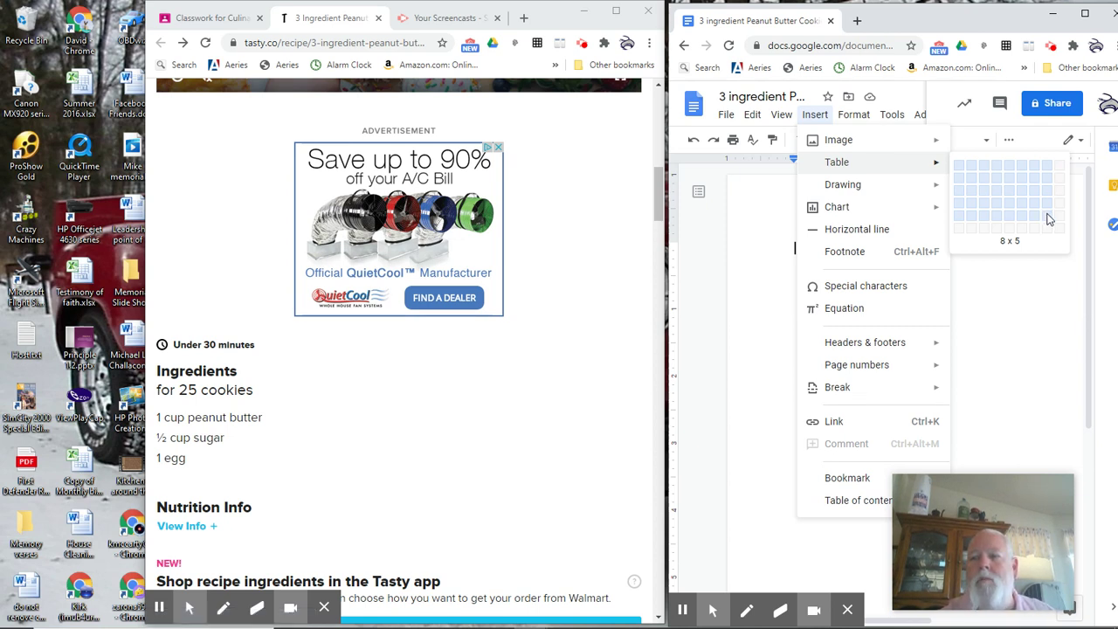
click(1048, 214)
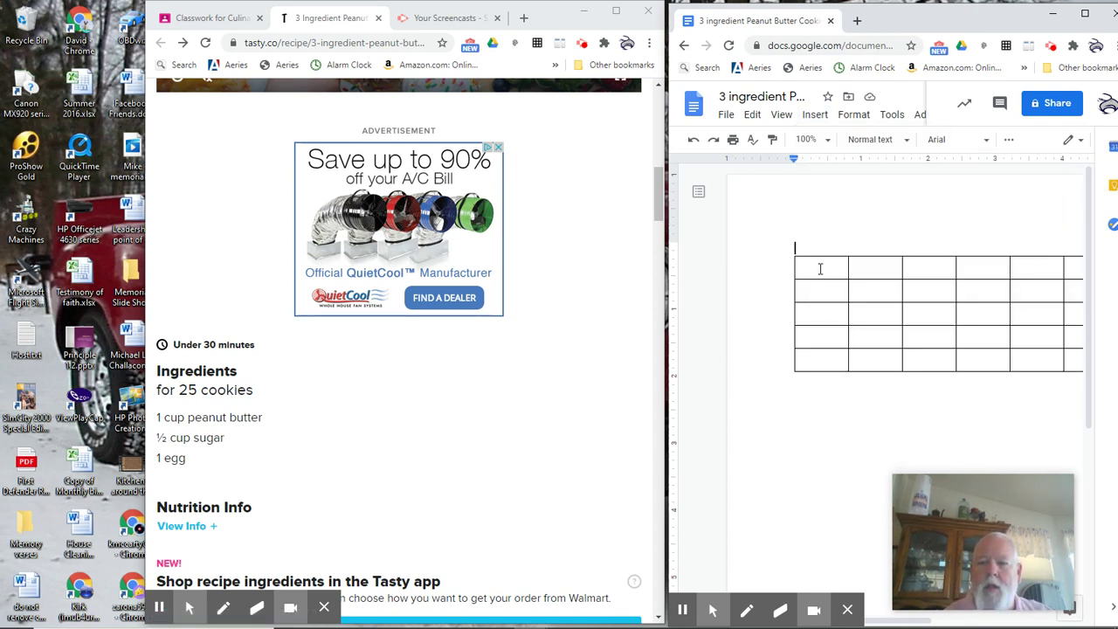
Select all eight top-row cells and merge them via Format > Table > Merge cells
drag(822, 269, 899, 266)
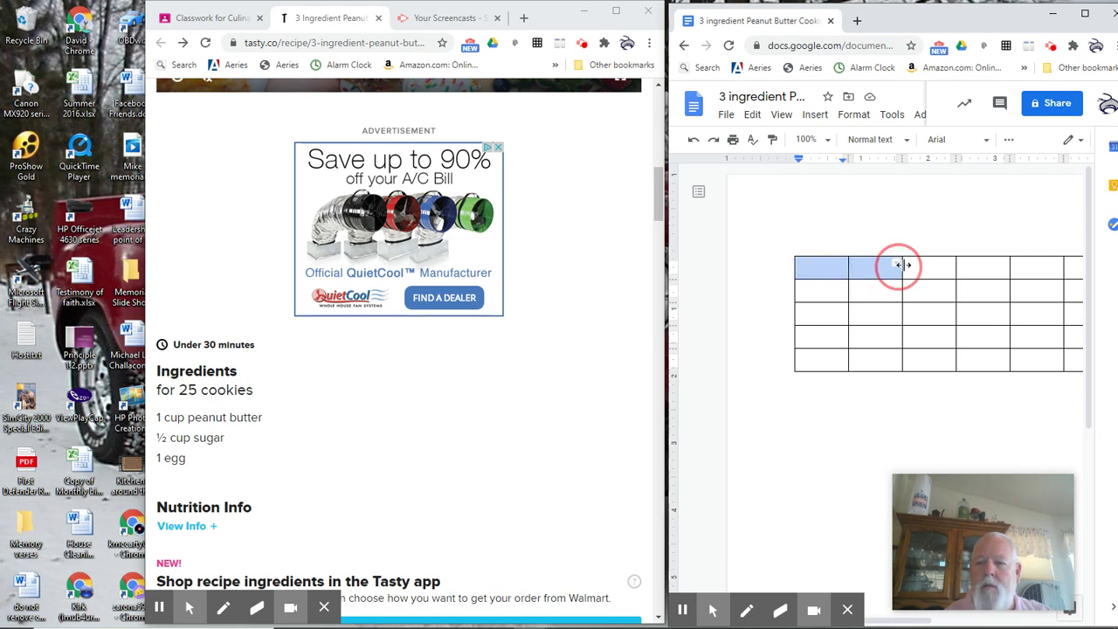
drag(1002, 273, 1027, 271)
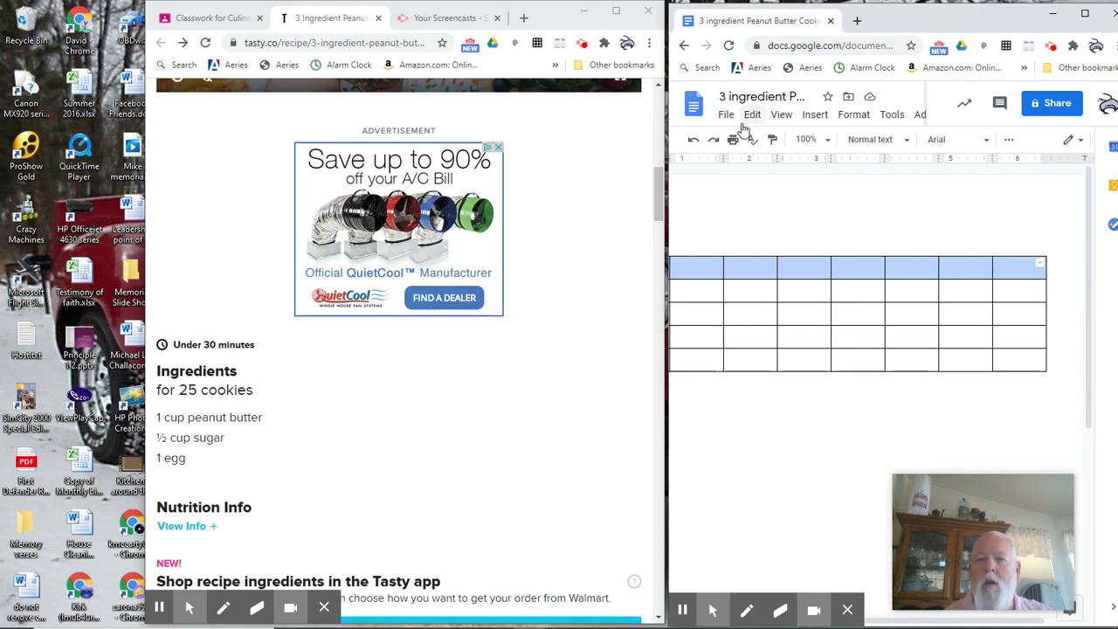
click(852, 116)
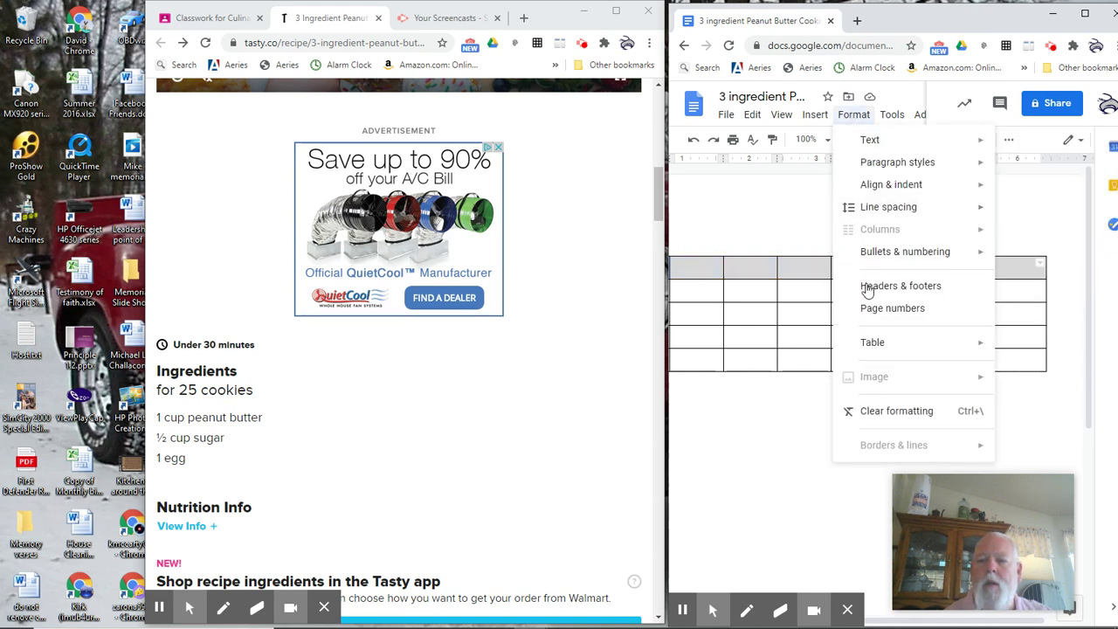
mouse_move(874, 342)
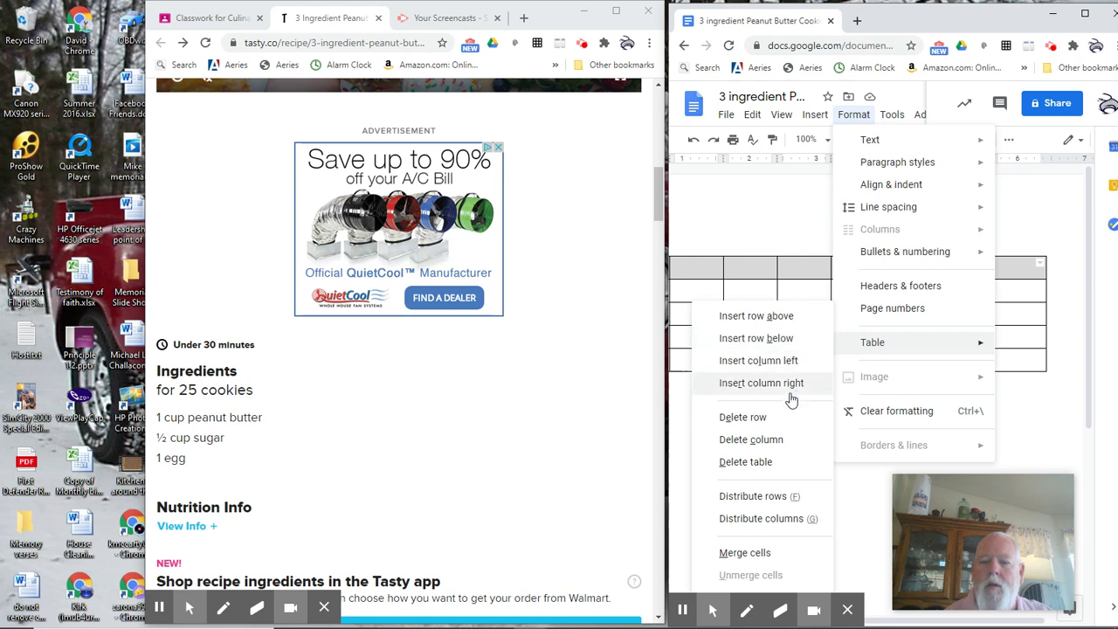
click(771, 551)
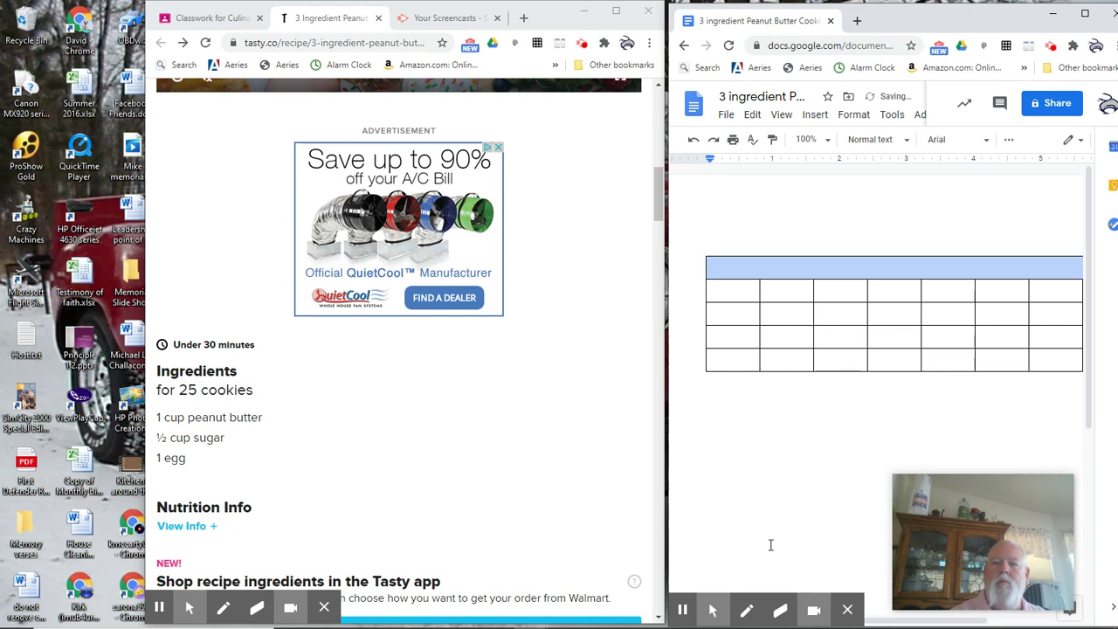
click(829, 273)
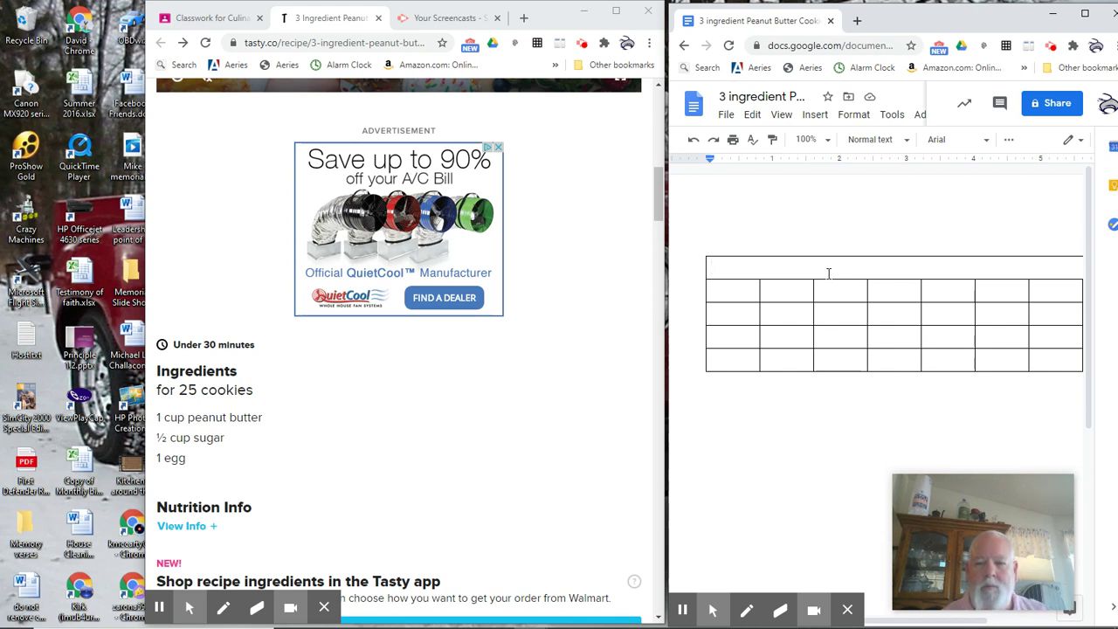
Select all eight second-row cells and merge them into one full-width cell
click(753, 293)
drag(753, 293, 1056, 286)
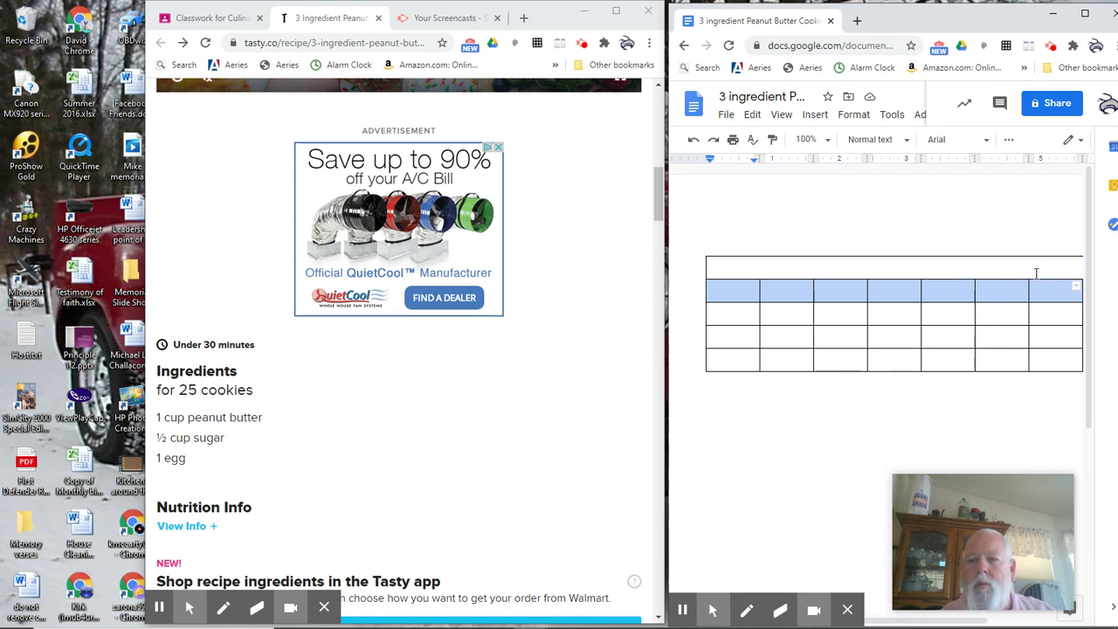
click(846, 123)
click(882, 342)
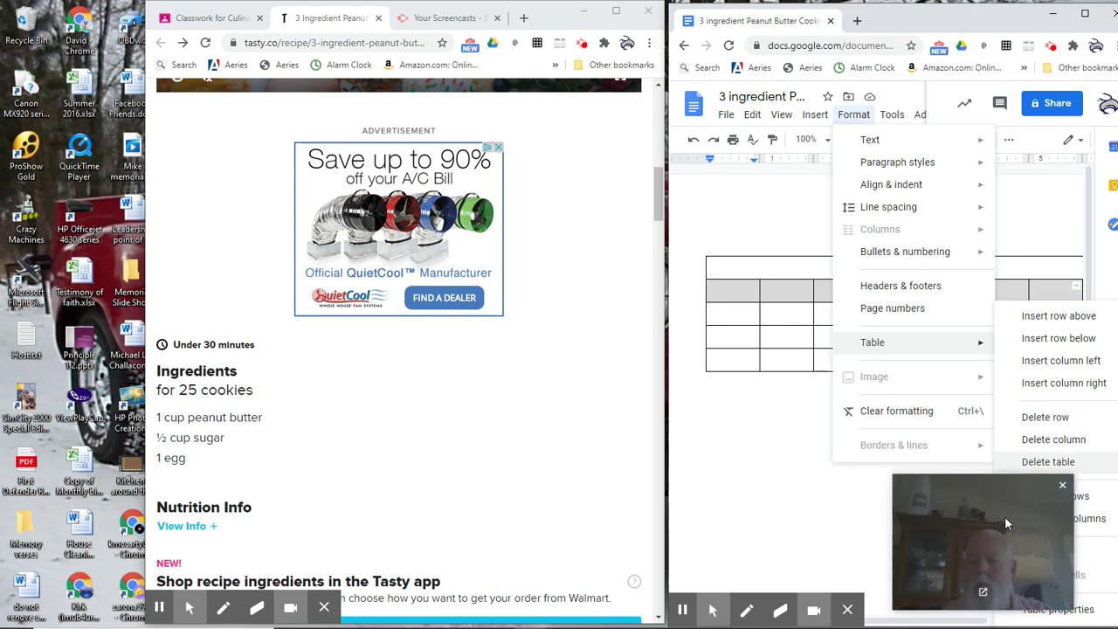
drag(1002, 527, 864, 532)
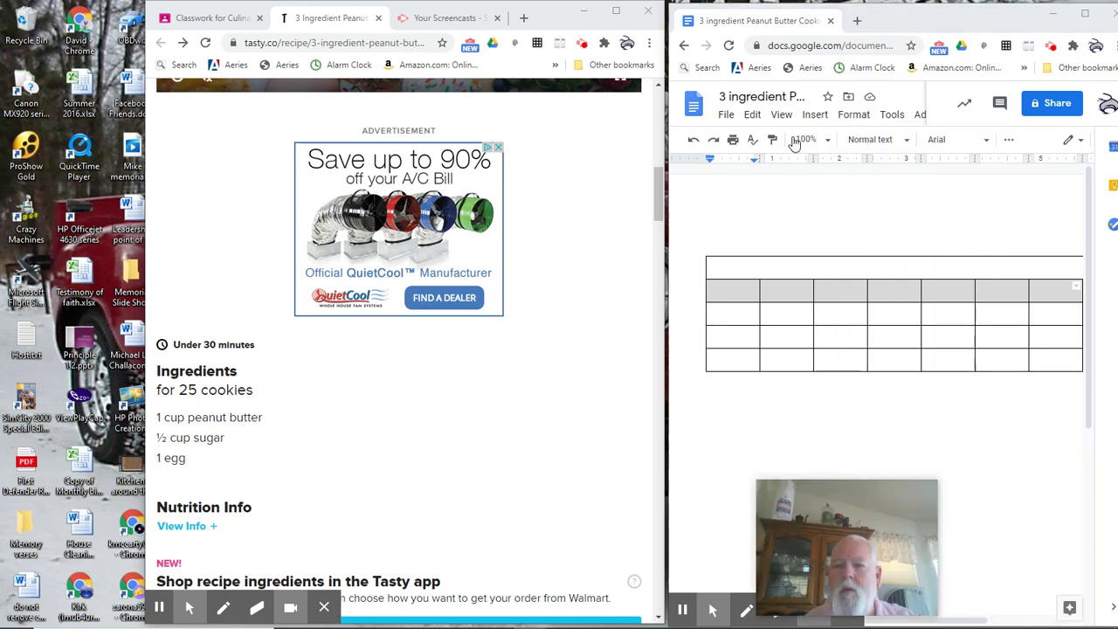
click(840, 116)
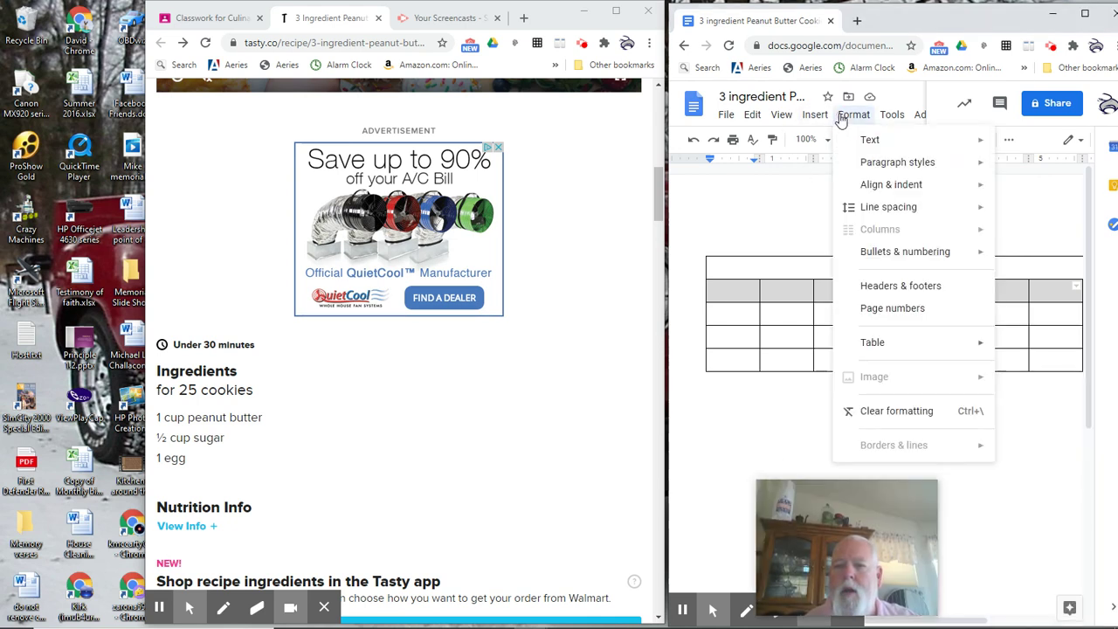
mouse_move(886, 346)
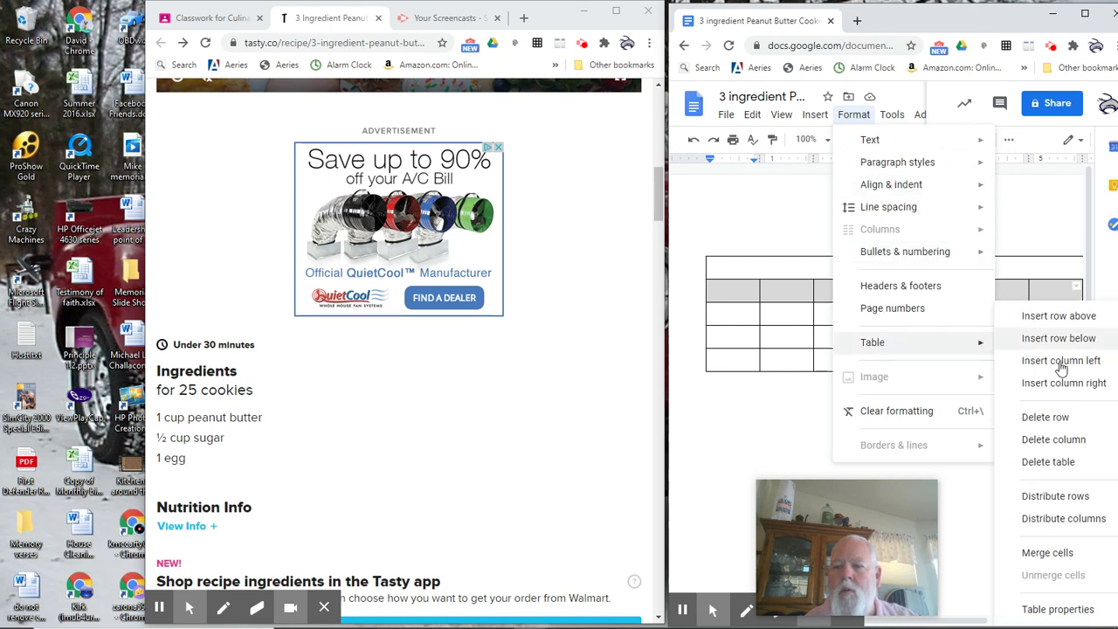
click(1048, 552)
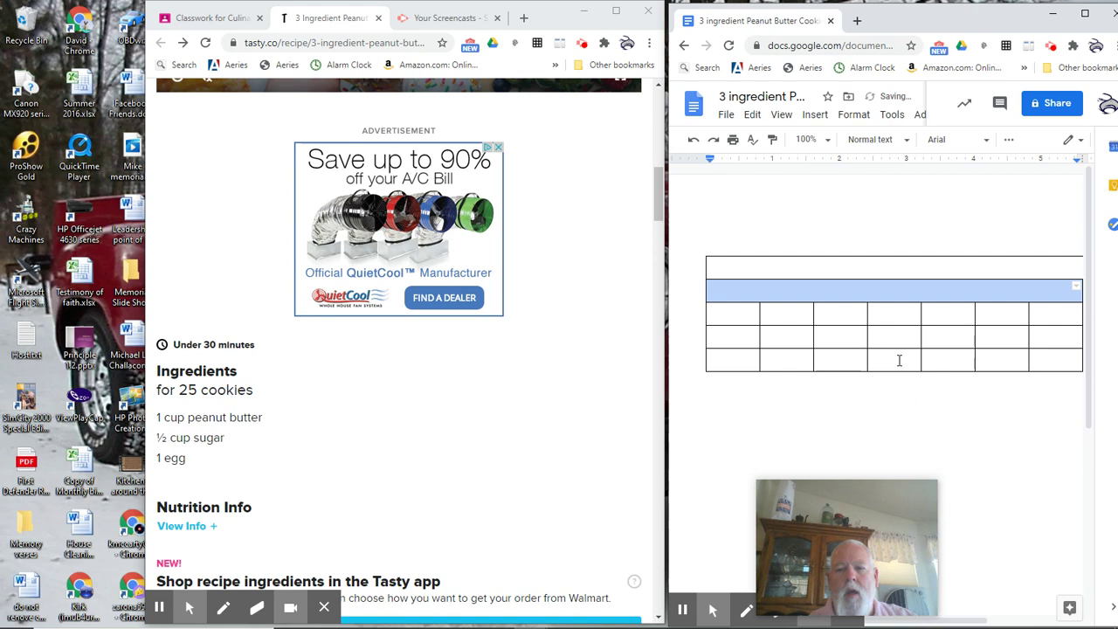
Copy recipe step 1 and paste '1. Preheat oven to 350ºF (180ºC).' over 'Preheat' in the merged row
click(786, 294)
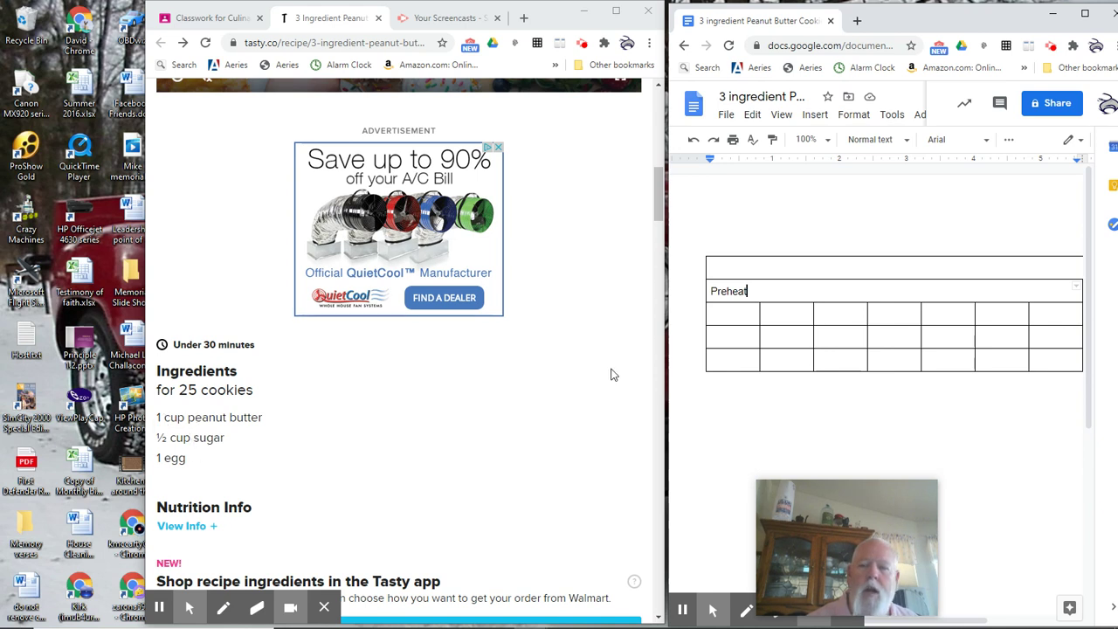
click(725, 318)
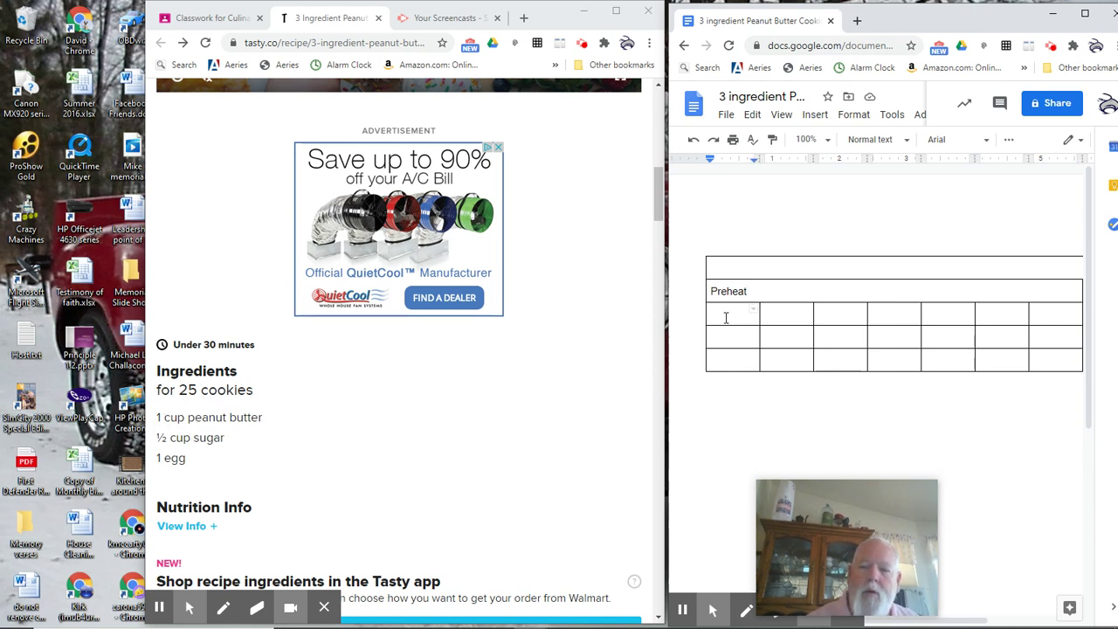
click(722, 338)
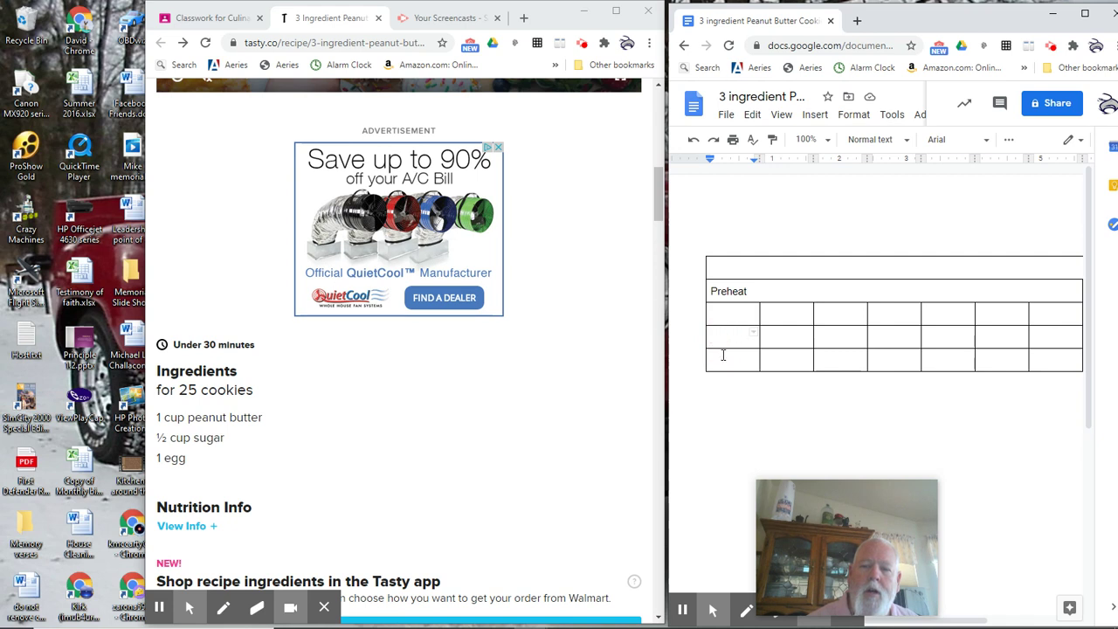
click(722, 358)
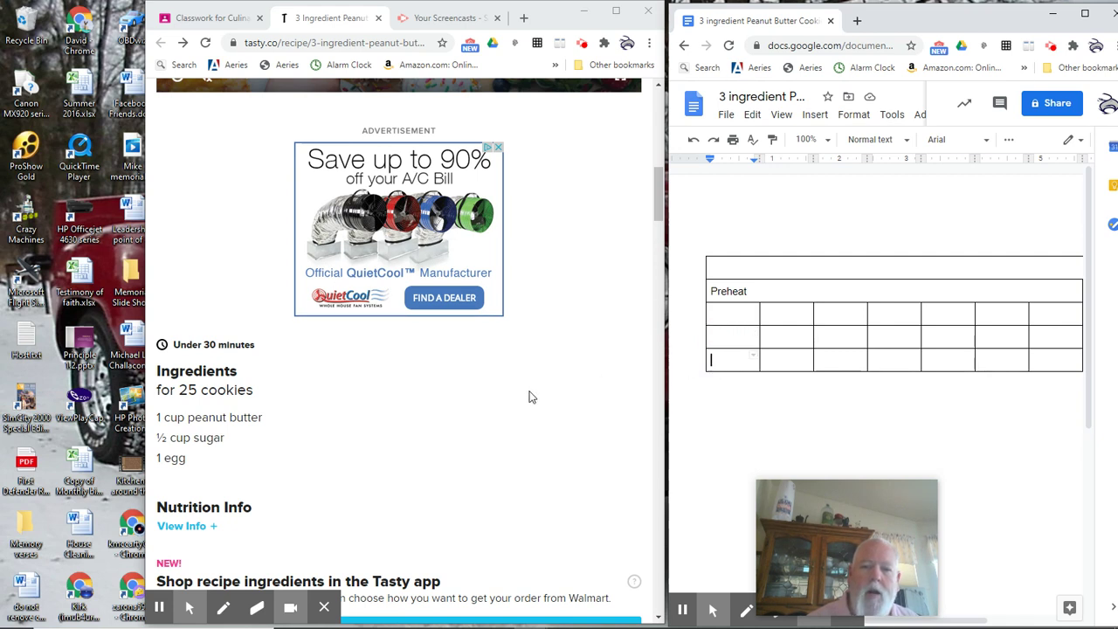
drag(661, 197, 661, 259)
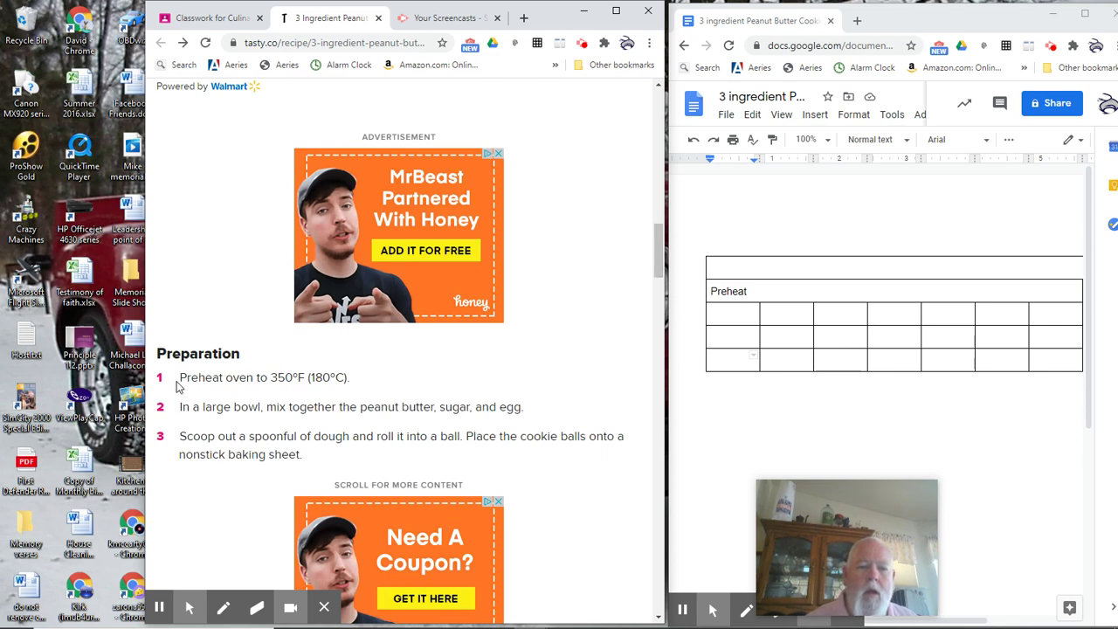
drag(181, 377, 351, 381)
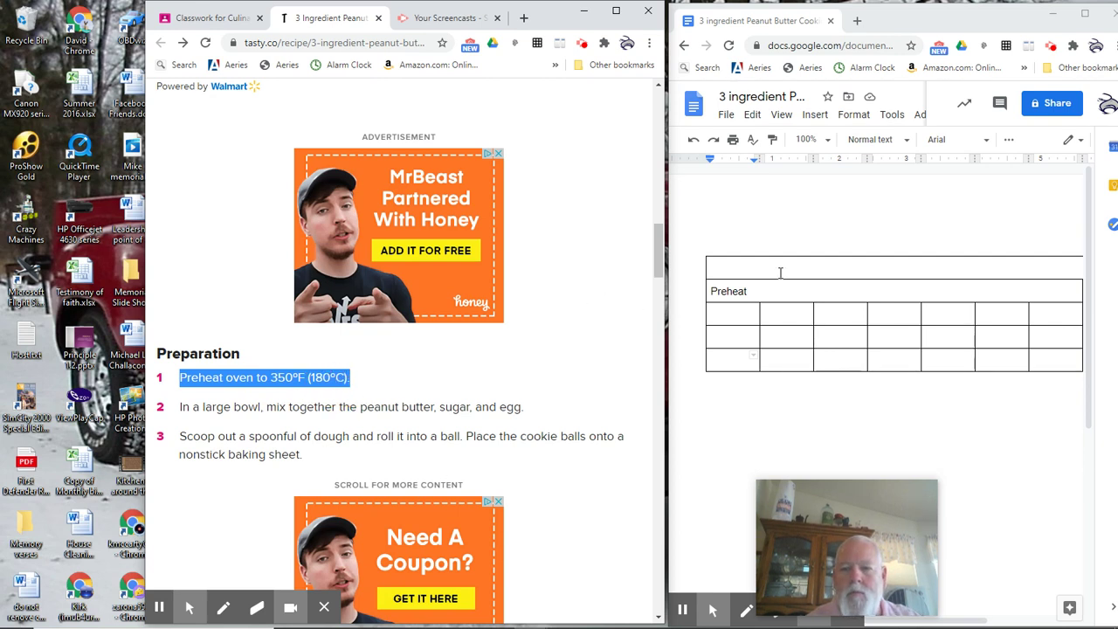
click(764, 293)
double_click(764, 293)
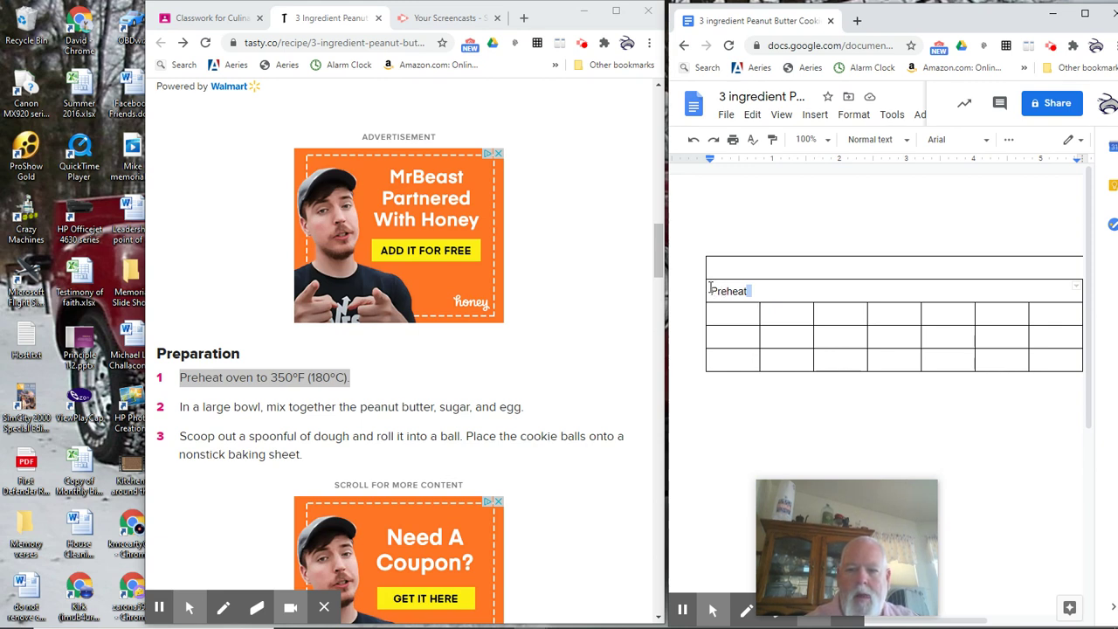
drag(712, 291, 753, 291)
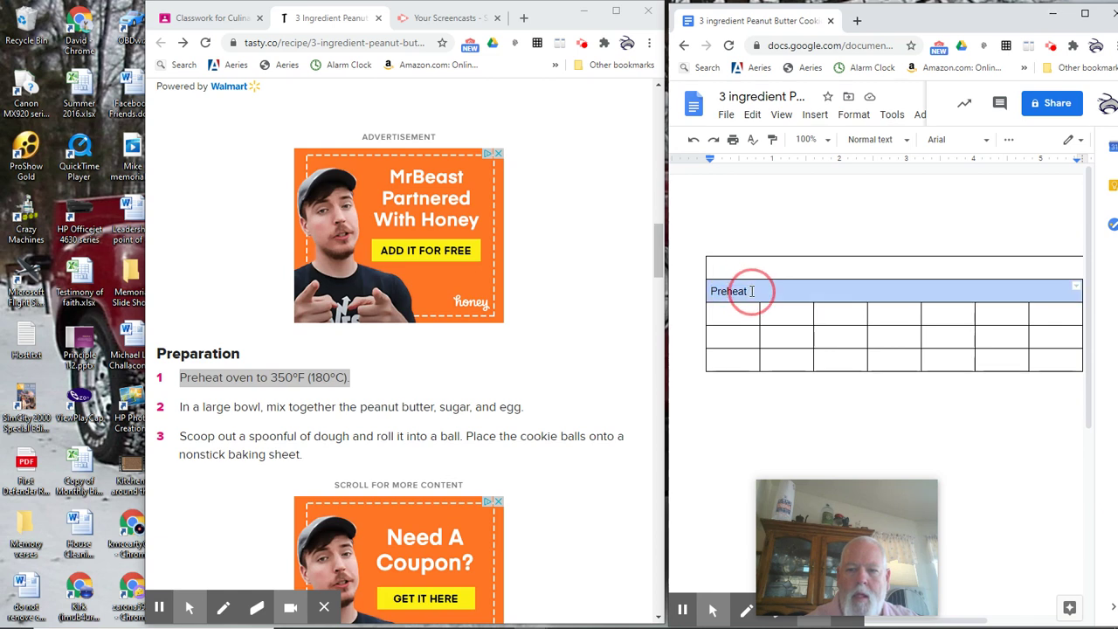
text(Preheat oven to 350ºF (180ºC).)
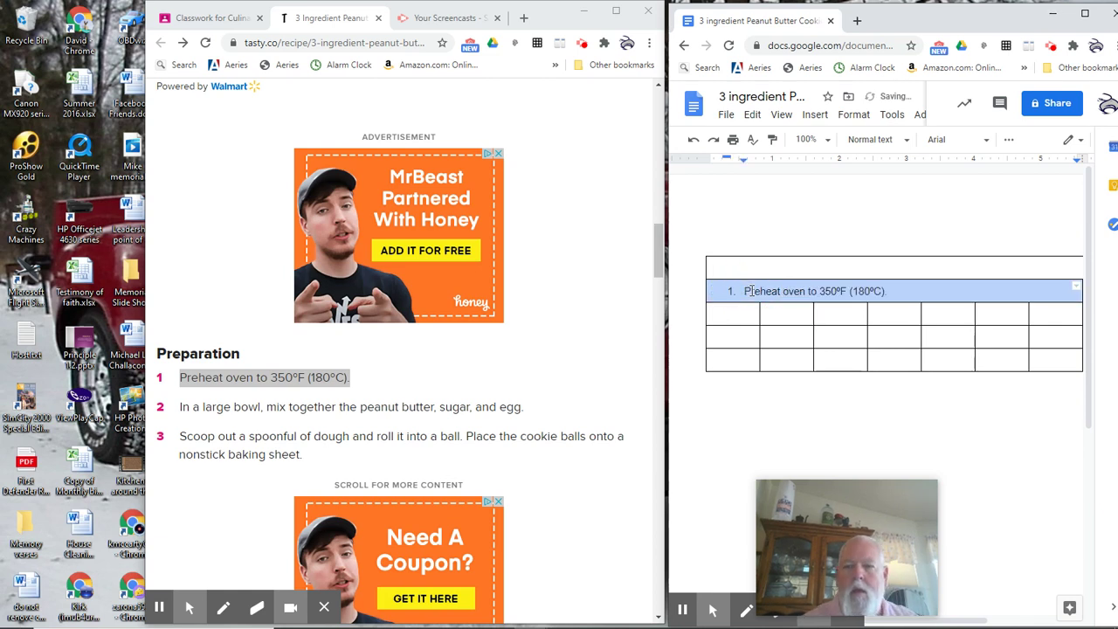
click(749, 429)
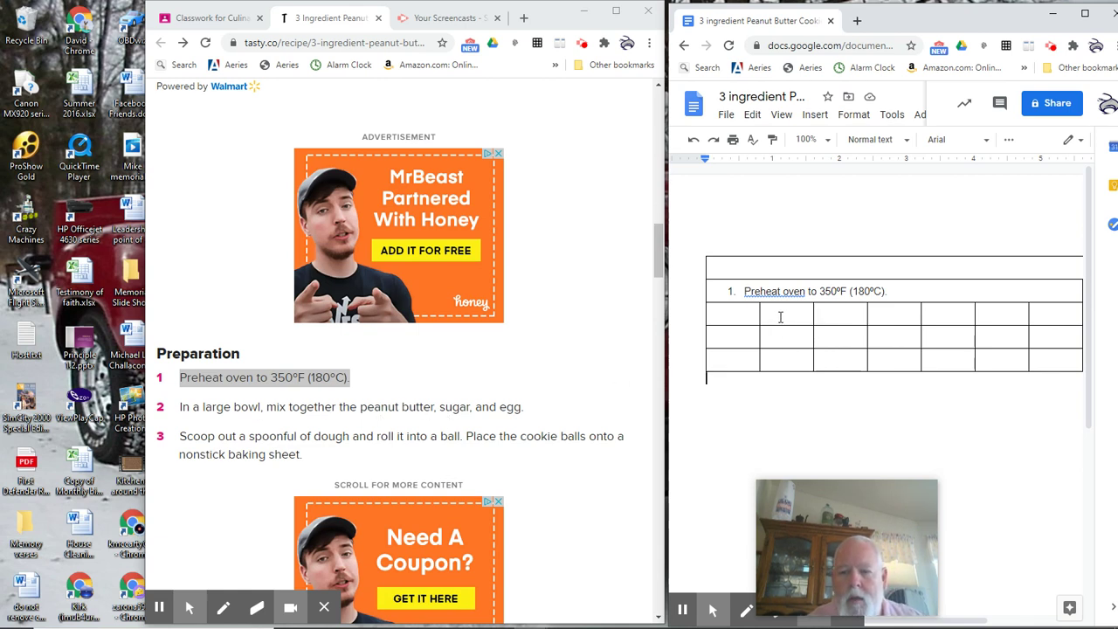
Select the second-column cells in rows three to five and merge them into one cell
click(720, 316)
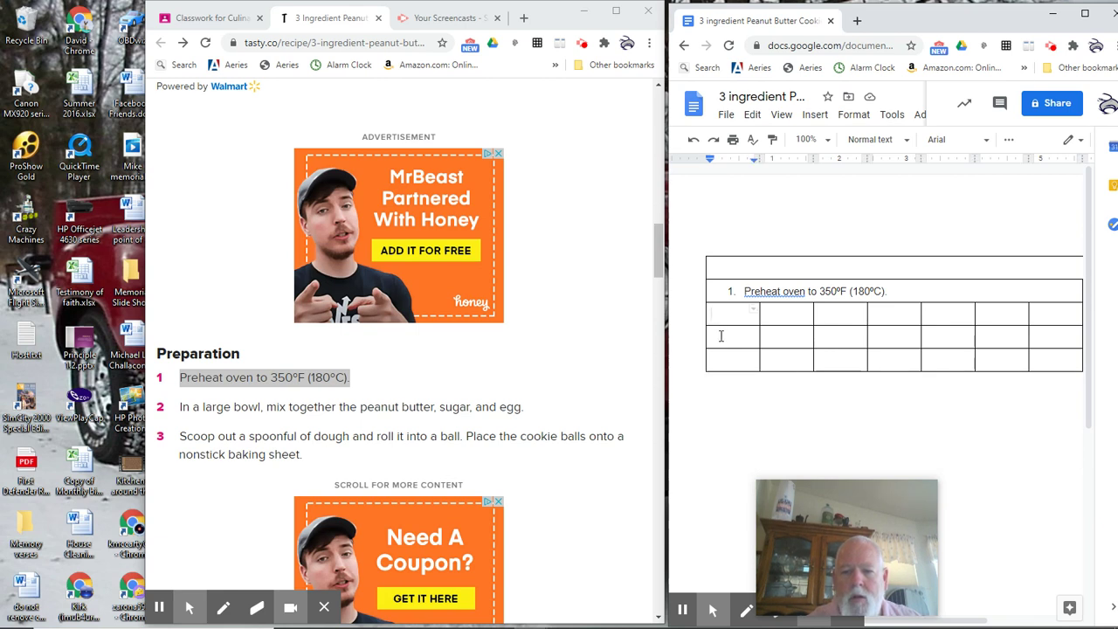
click(720, 336)
click(721, 356)
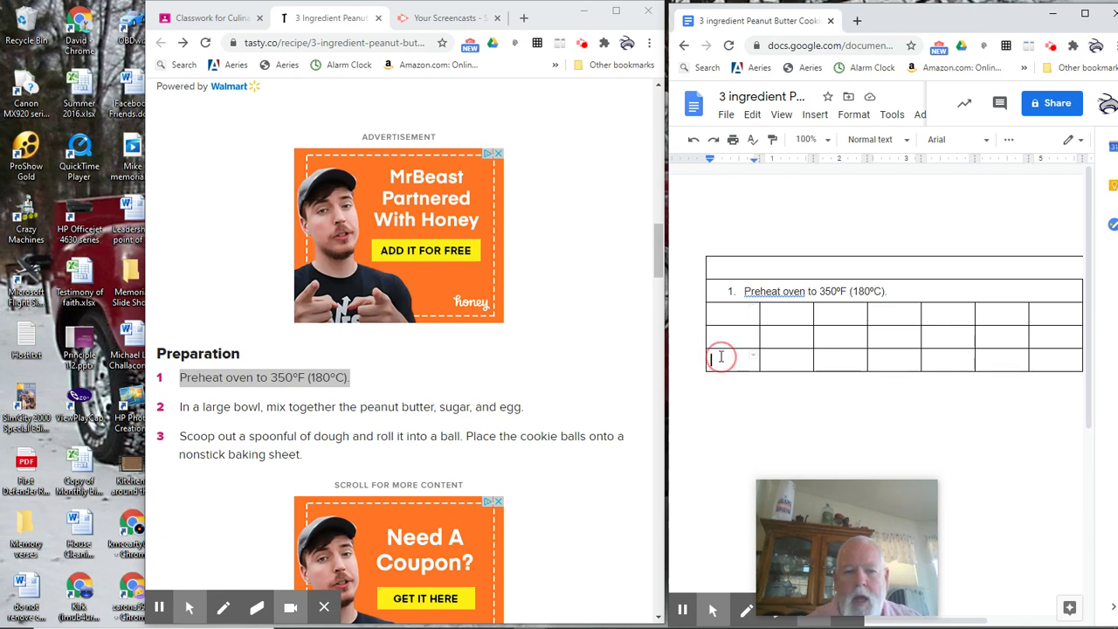
click(774, 316)
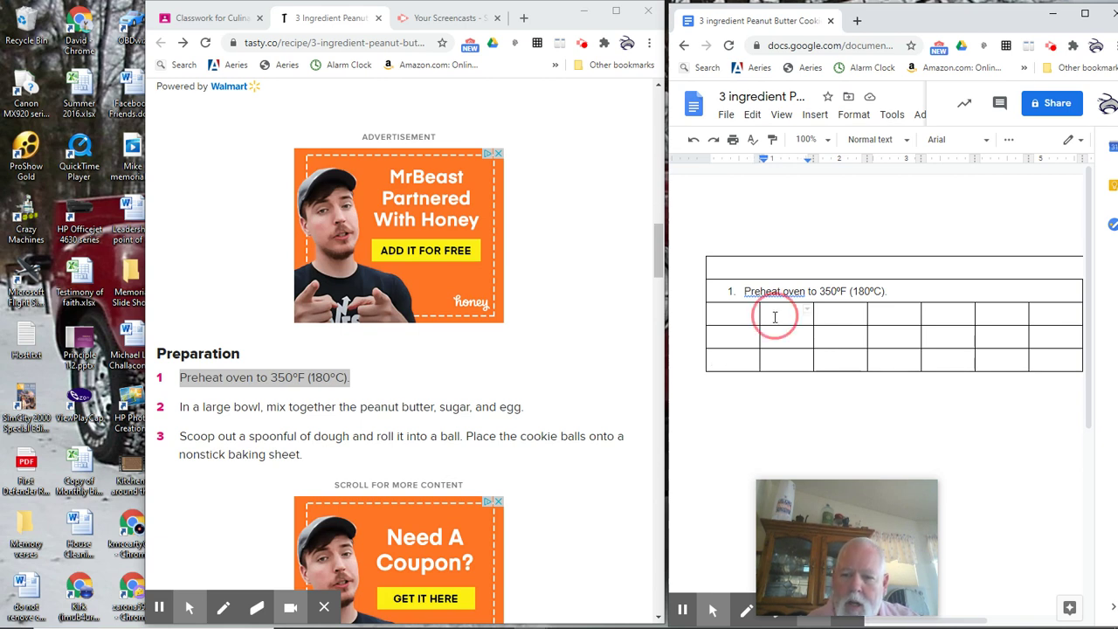
drag(774, 317, 778, 353)
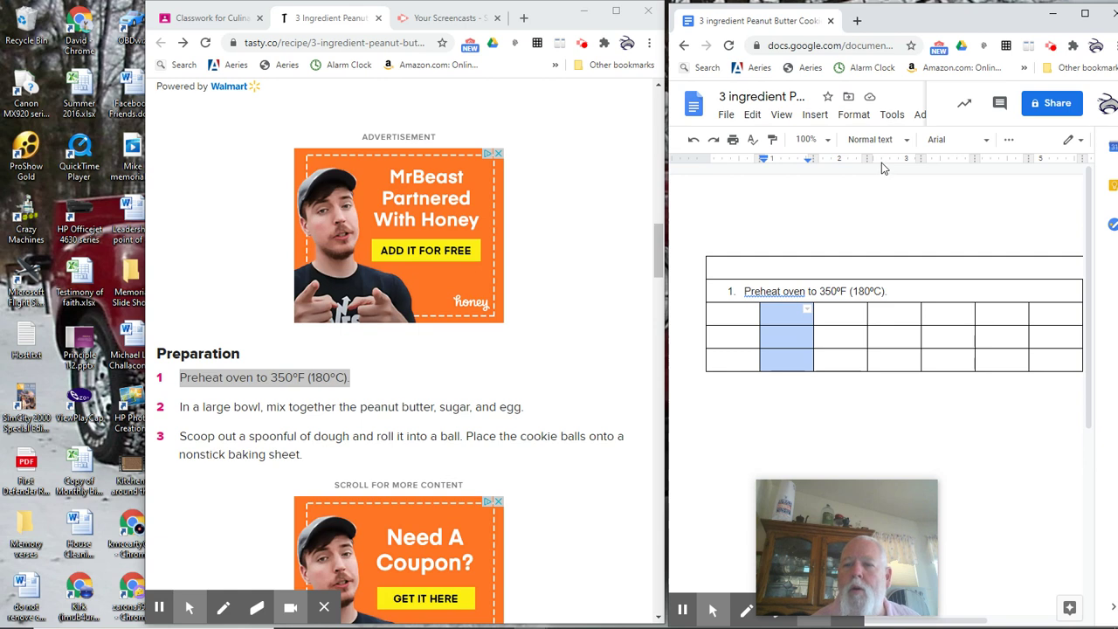
click(854, 114)
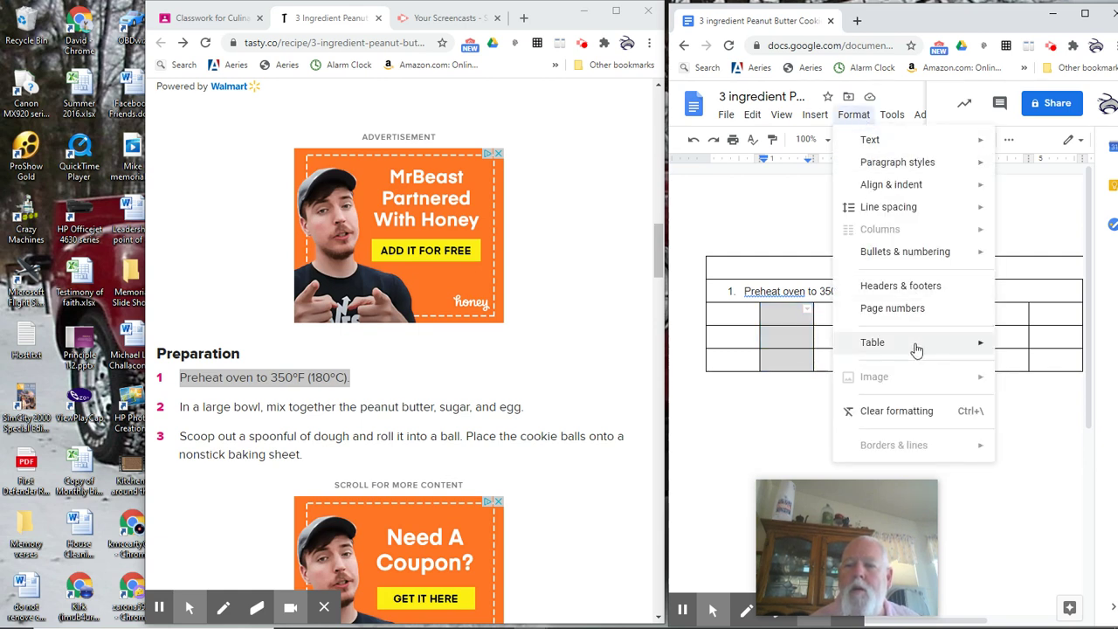
mouse_move(916, 349)
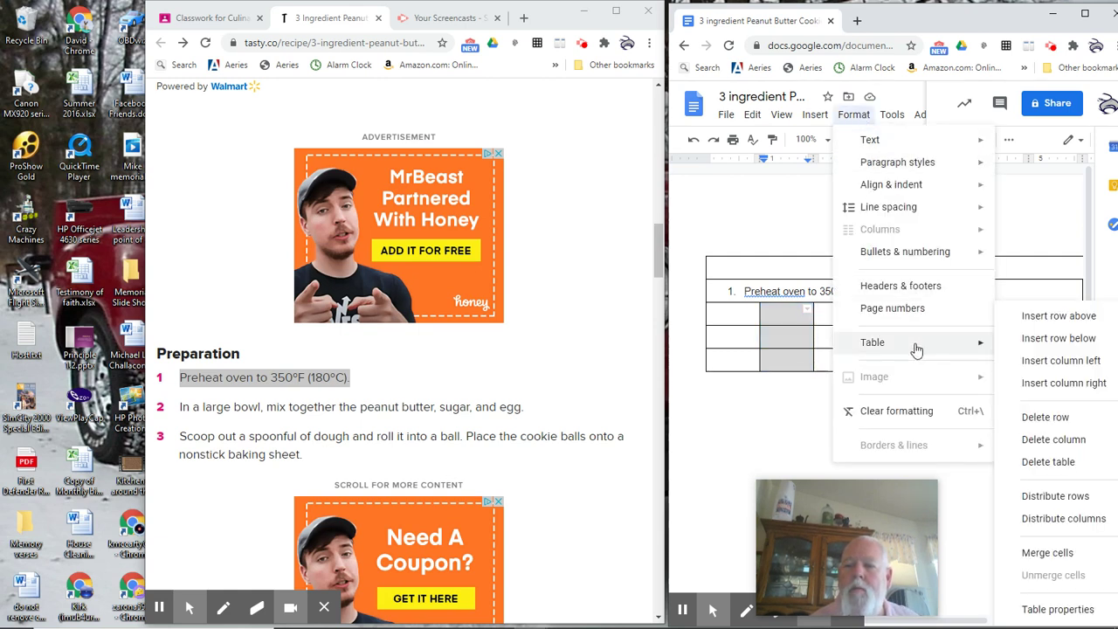
click(1054, 555)
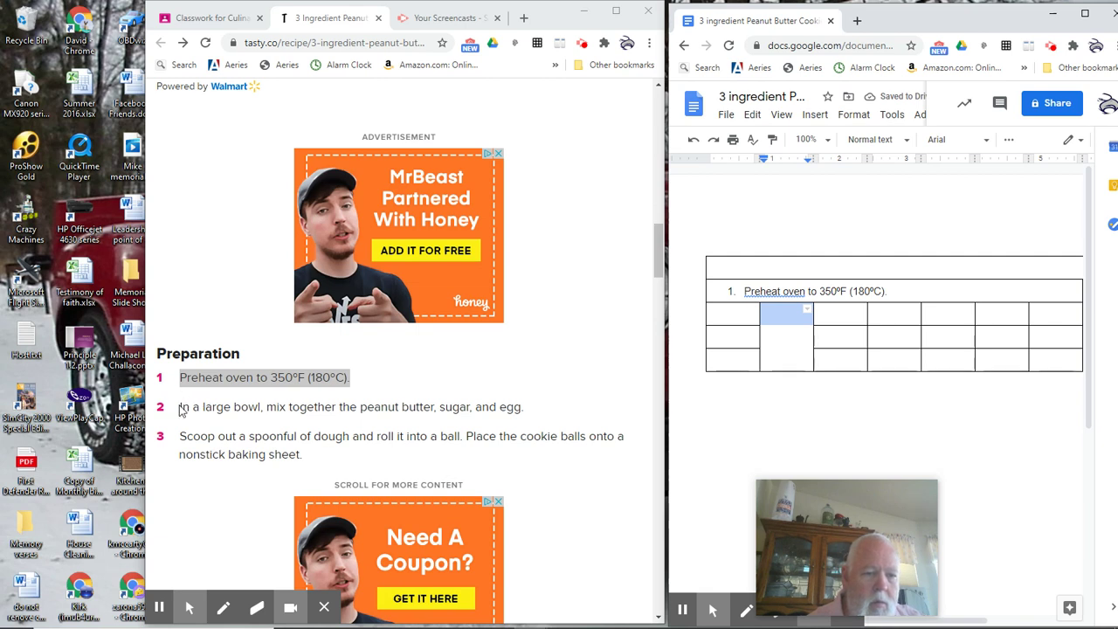
Paste 'In a large bowl, mix together the peanut butter, sugar, and egg.' into the tall cell without numbering
drag(182, 406, 526, 419)
key(ctrl+c)
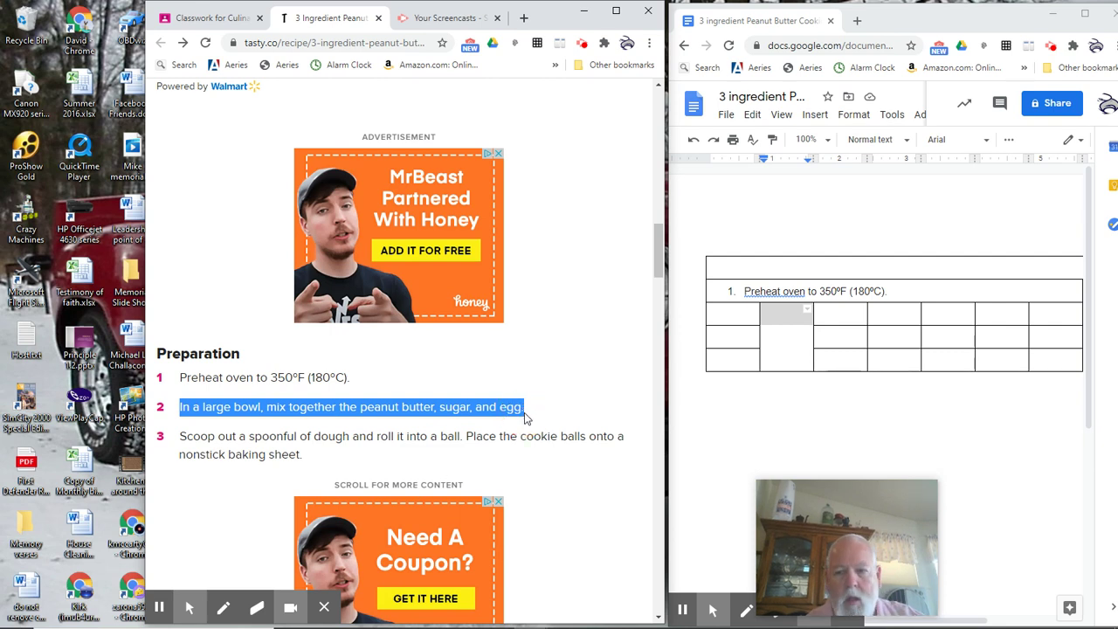
click(770, 316)
click(770, 316)
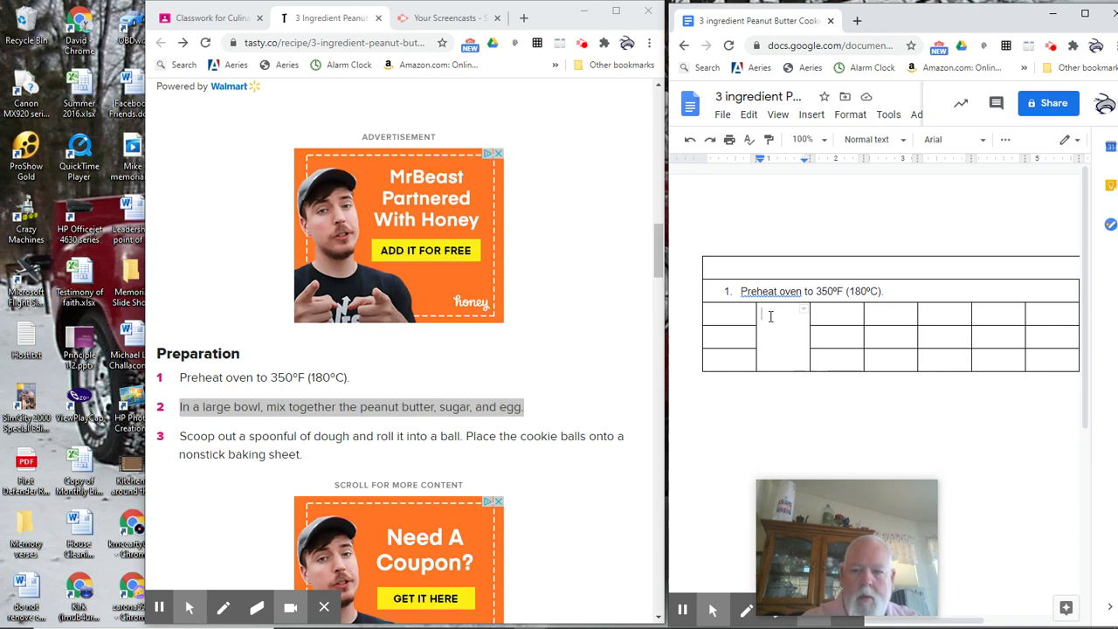
key(ctrl+v)
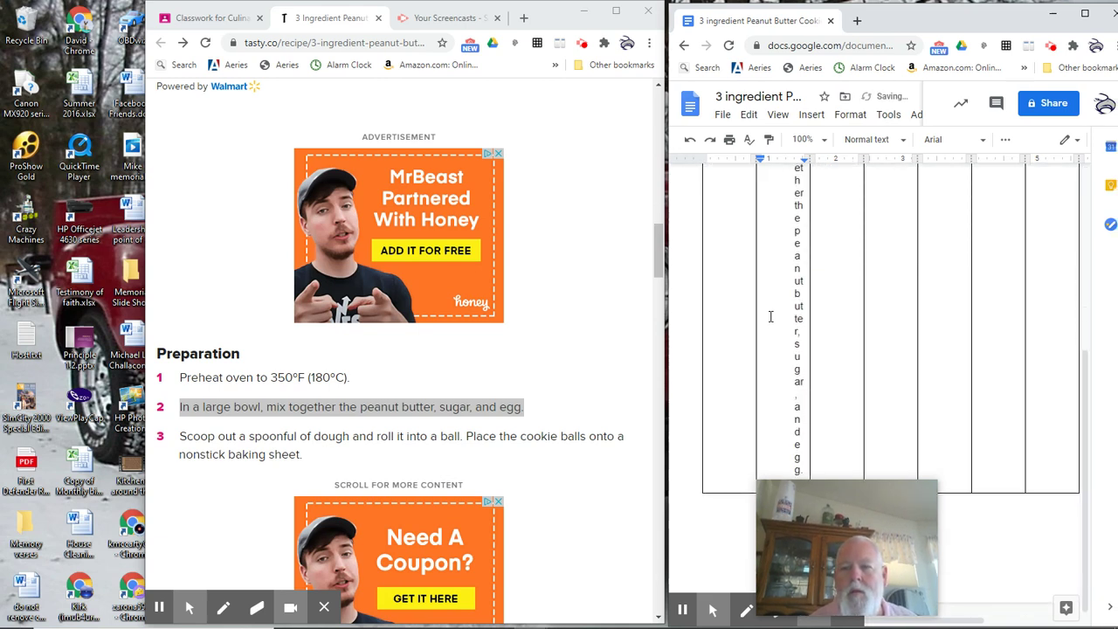
click(1086, 388)
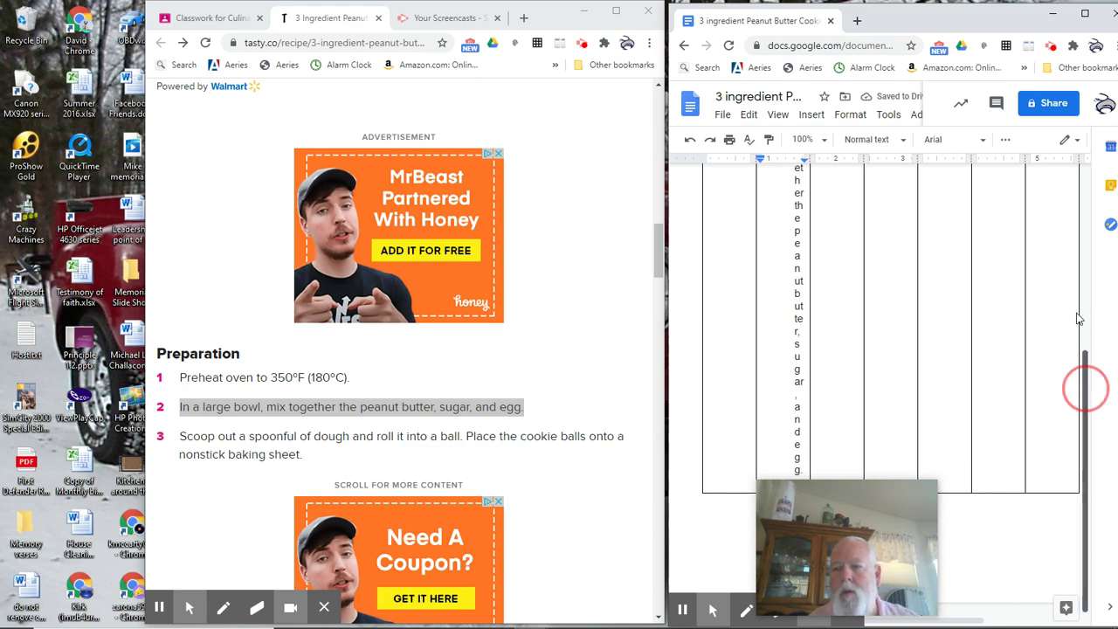
scroll(1080, 319, up, 3)
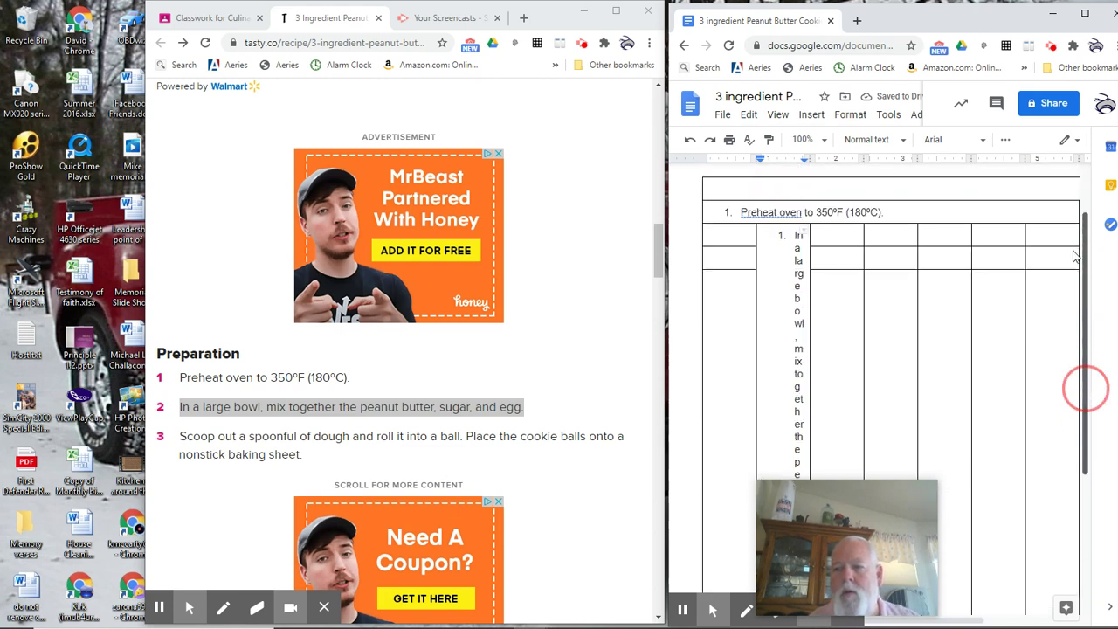
click(791, 235)
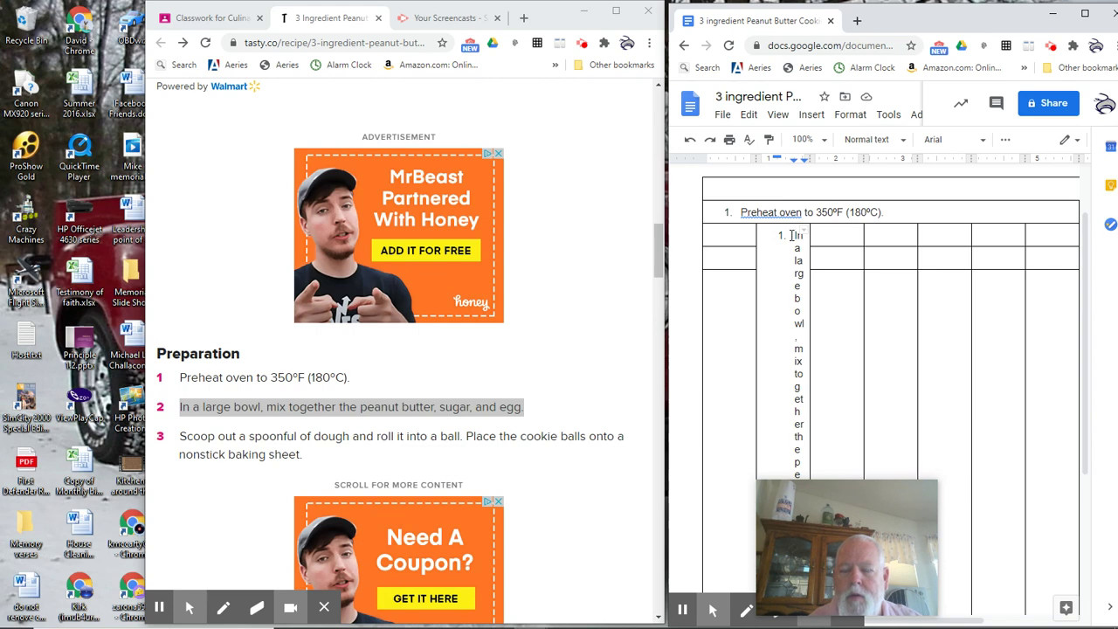
key(BackSpace)
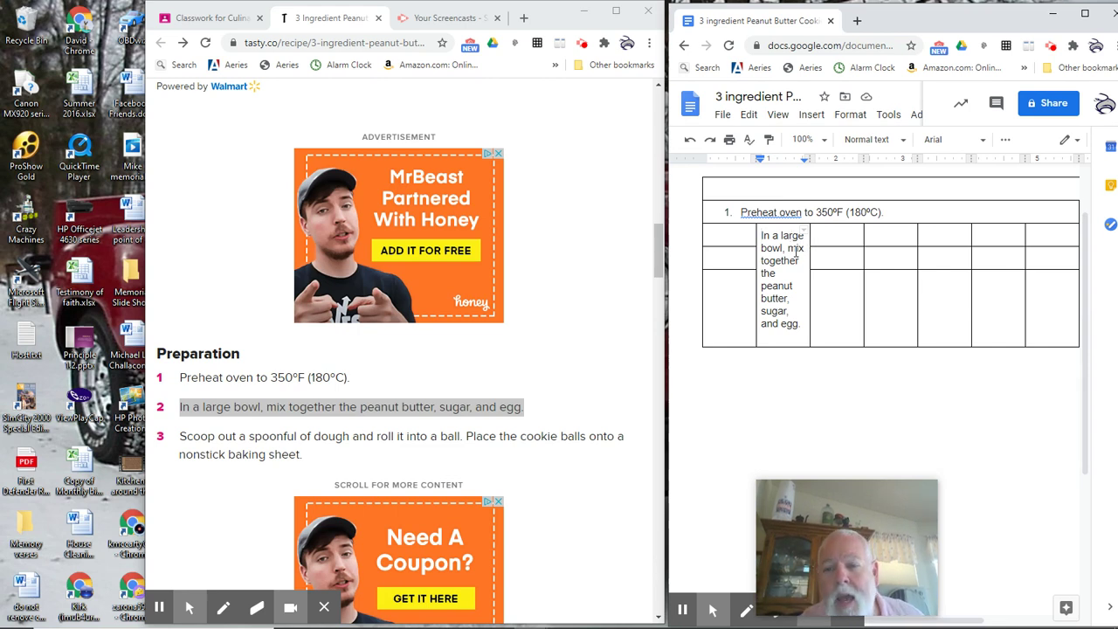
Cut 'the peanut butter, sugar, and egg.' so the cell reads 'In a large bowl, mix together.'
click(726, 238)
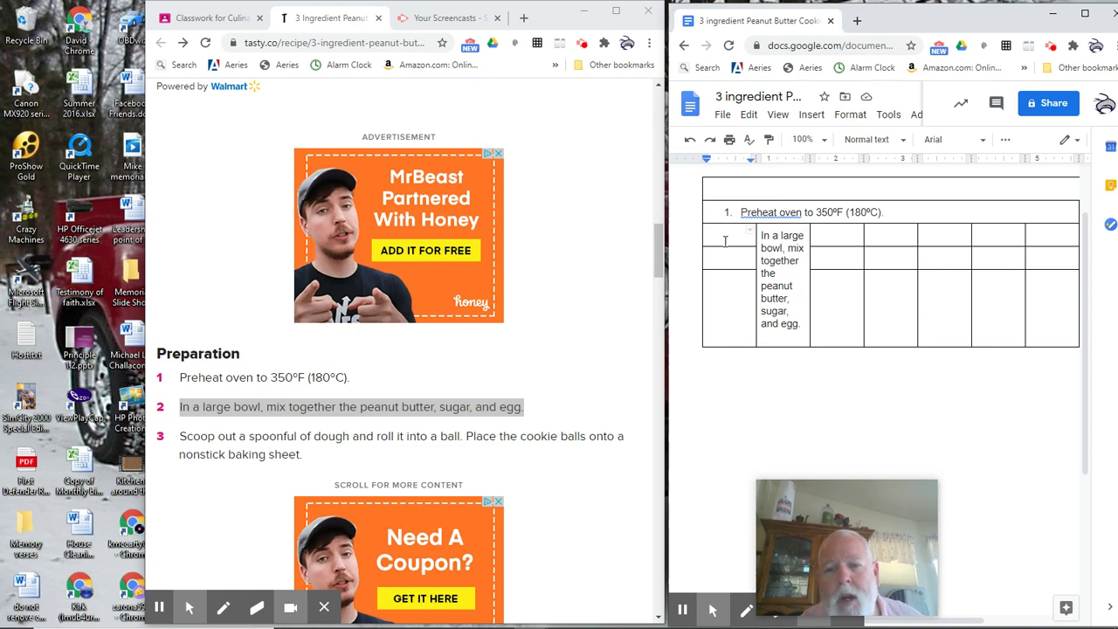
click(721, 257)
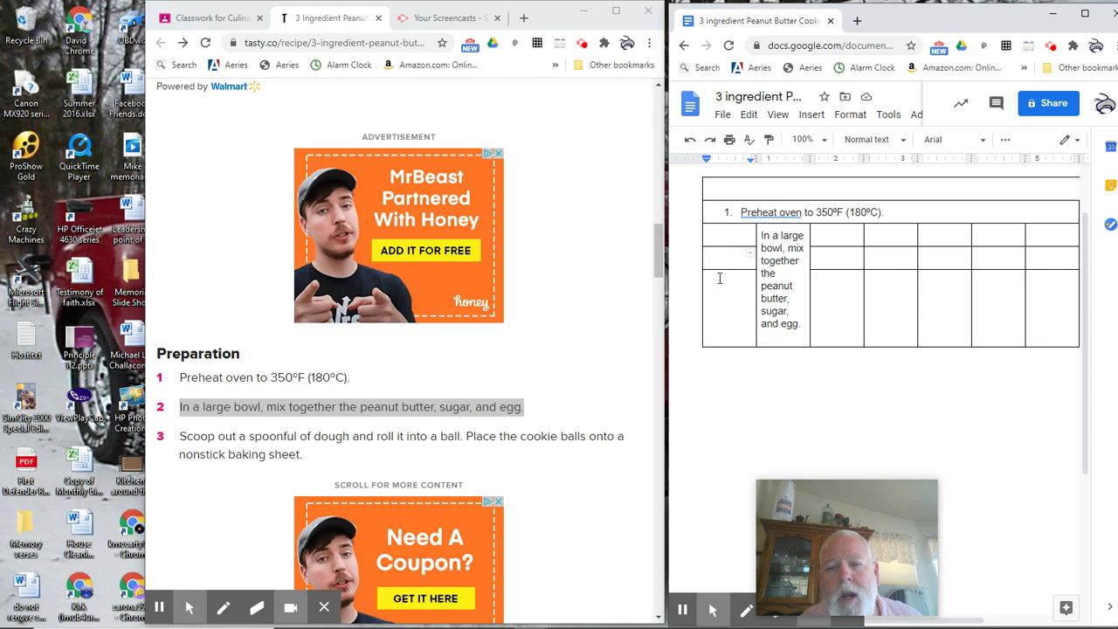
click(718, 285)
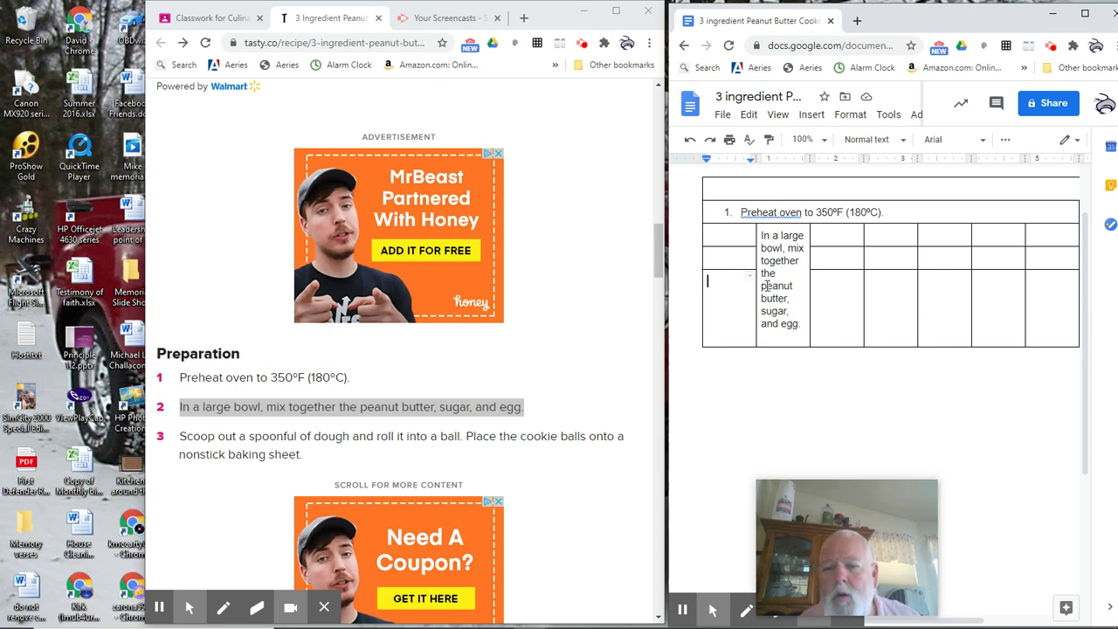
drag(770, 291, 801, 324)
key(ctrl+x)
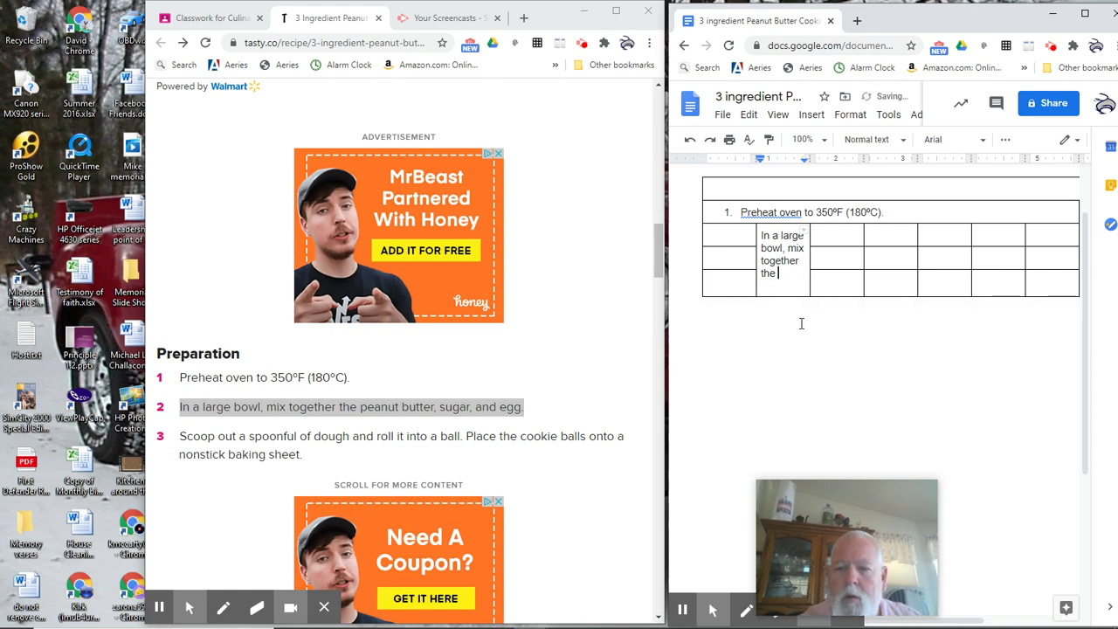
key(BackSpace)
key(BackSpace)
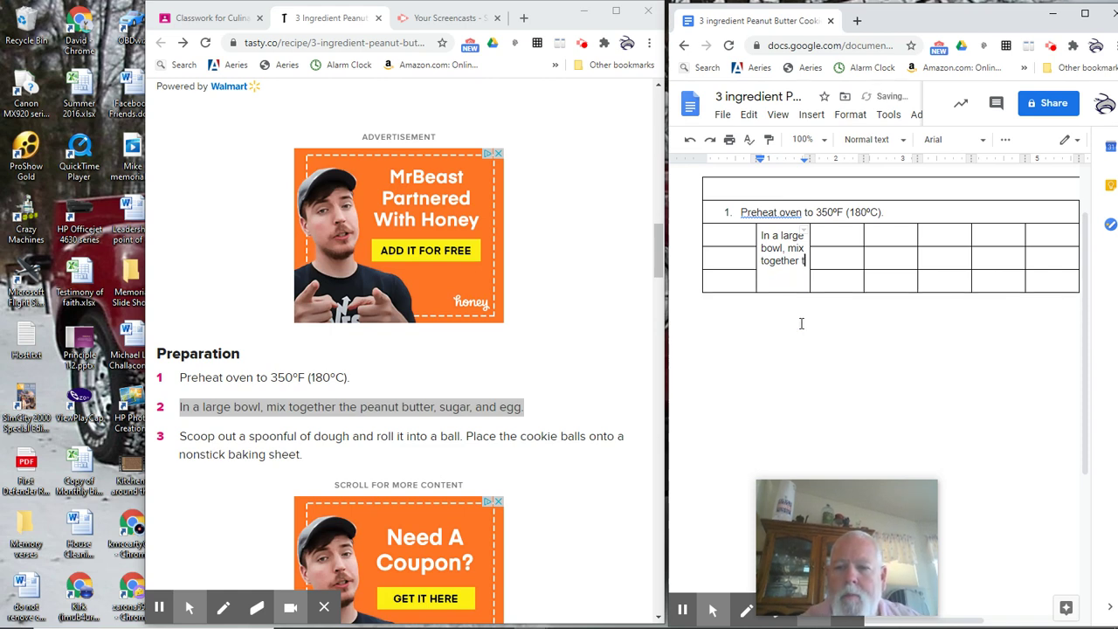
key(BackSpace)
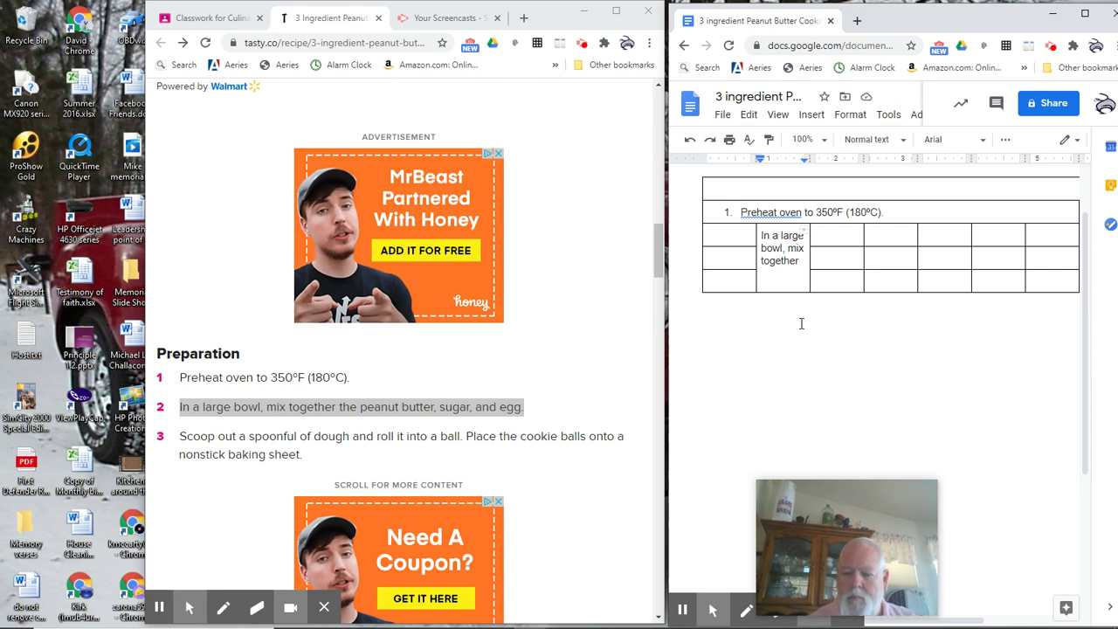
key(BackSpace)
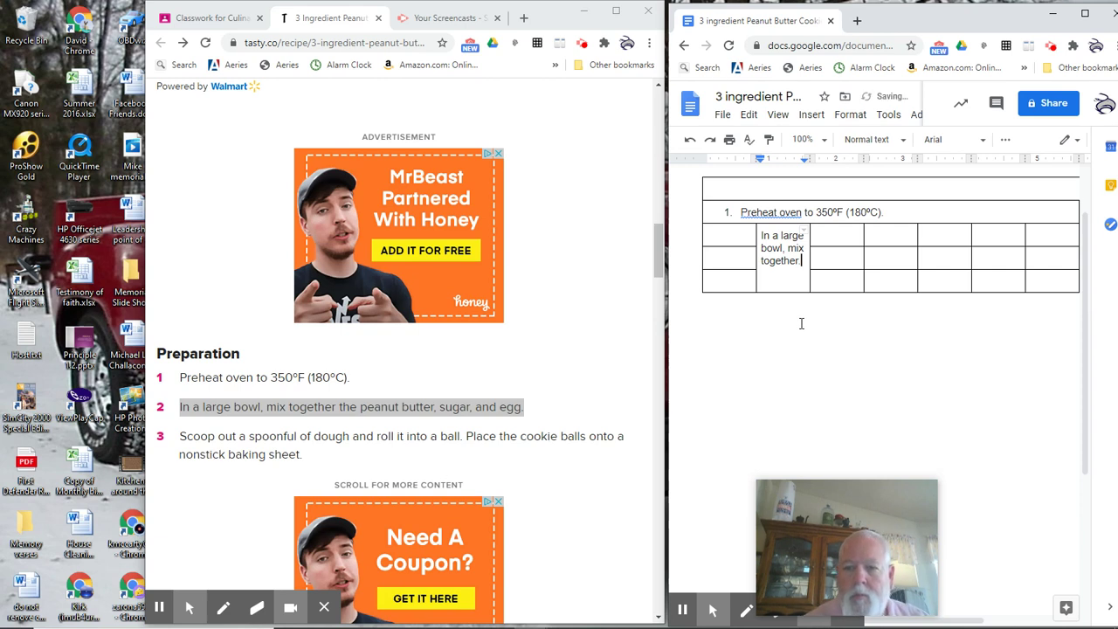
text(.)
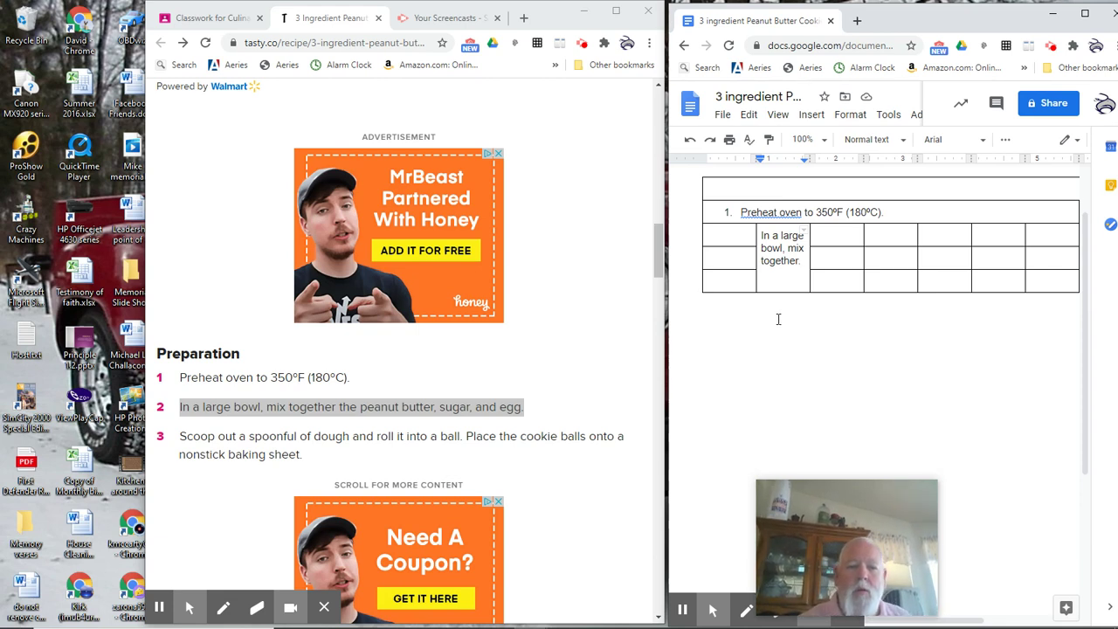
Remove the '1.' numbering from 'Preheat oven to 350ºF (180ºC).' and select the third-column cells beside step 2
click(730, 212)
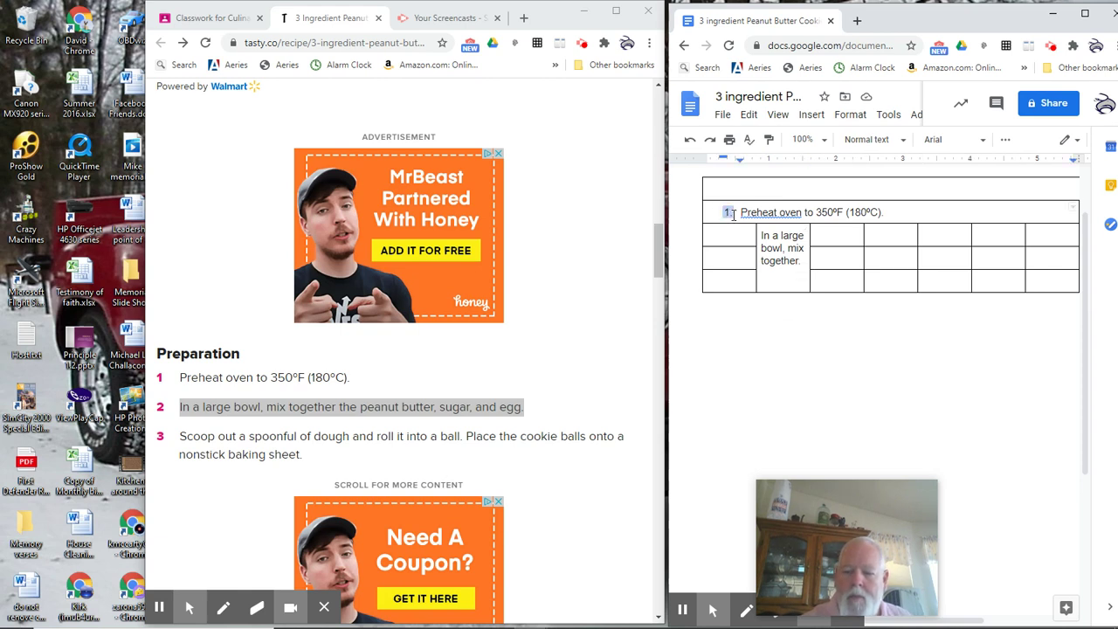
key(BackSpace)
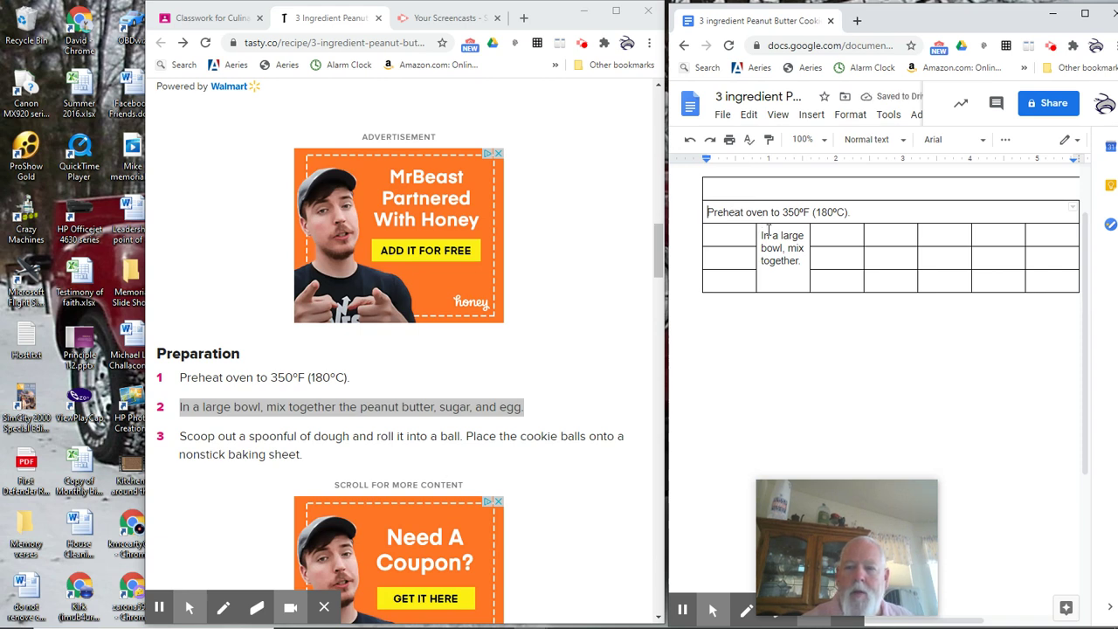
click(766, 229)
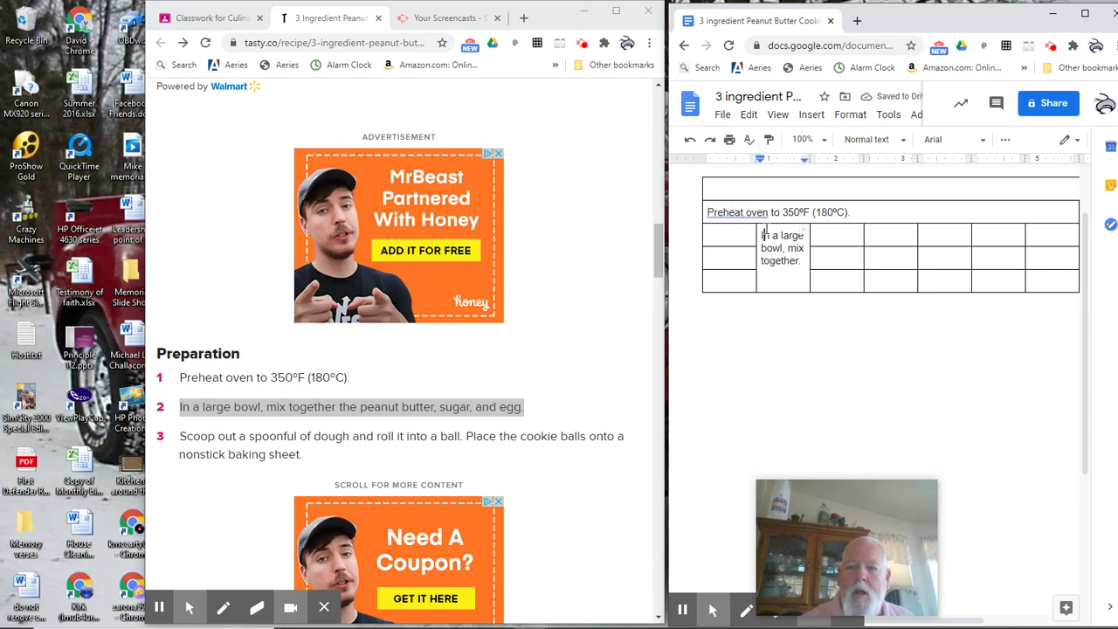
click(820, 235)
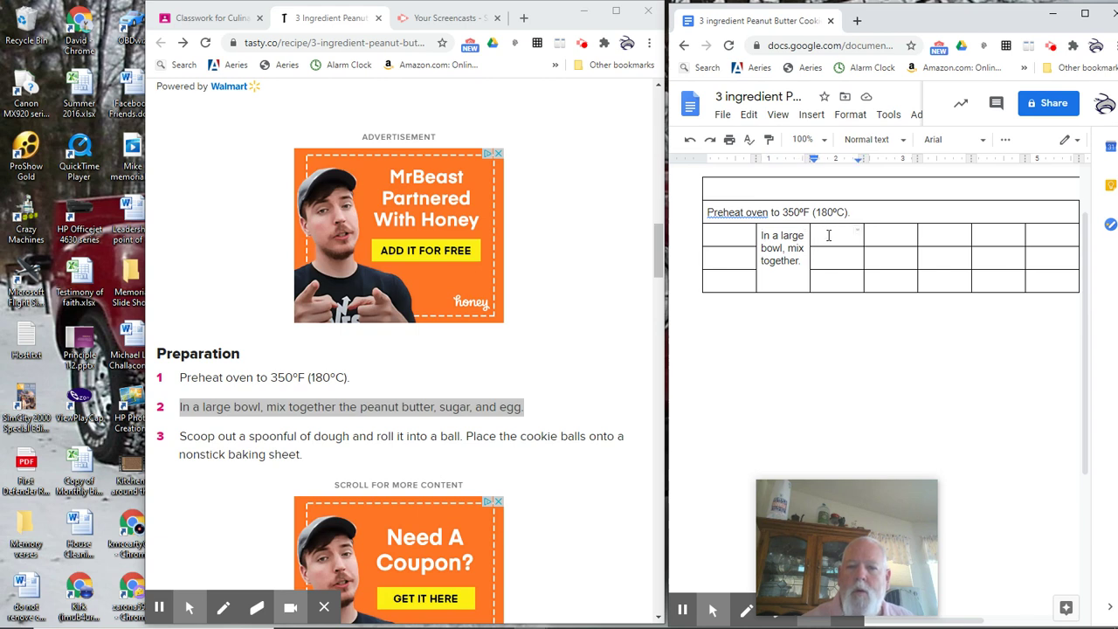
click(873, 237)
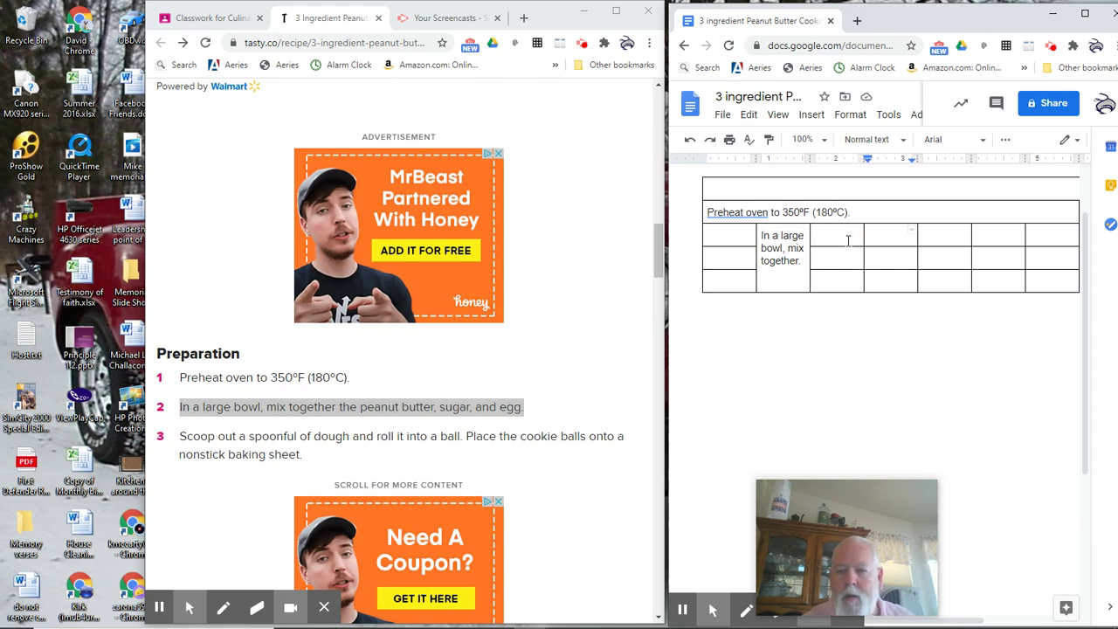
drag(846, 237, 844, 272)
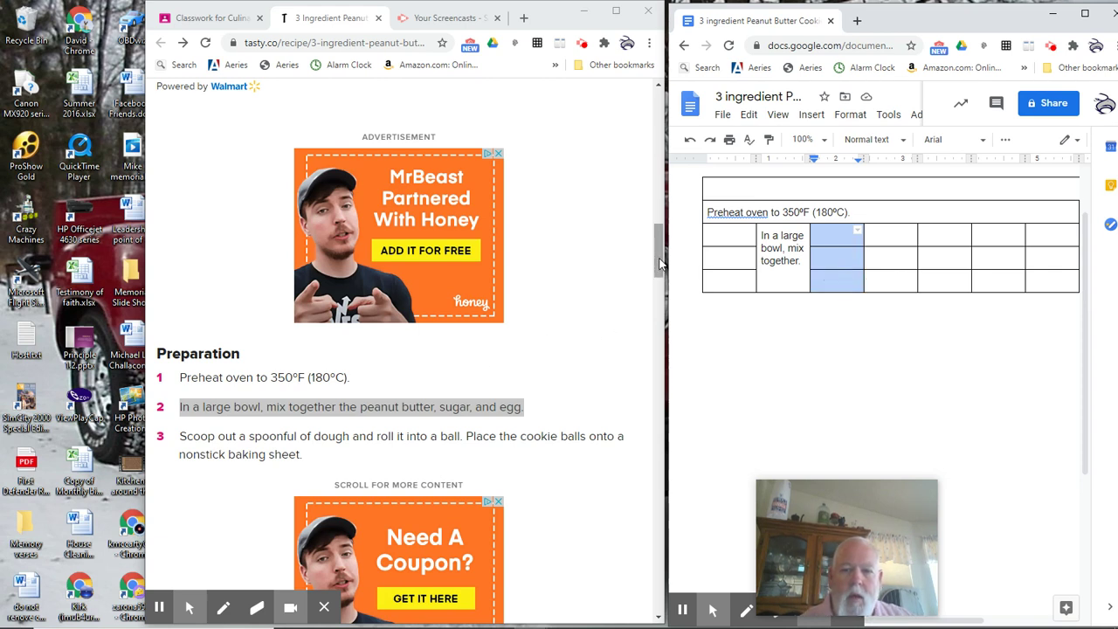
drag(661, 263, 661, 297)
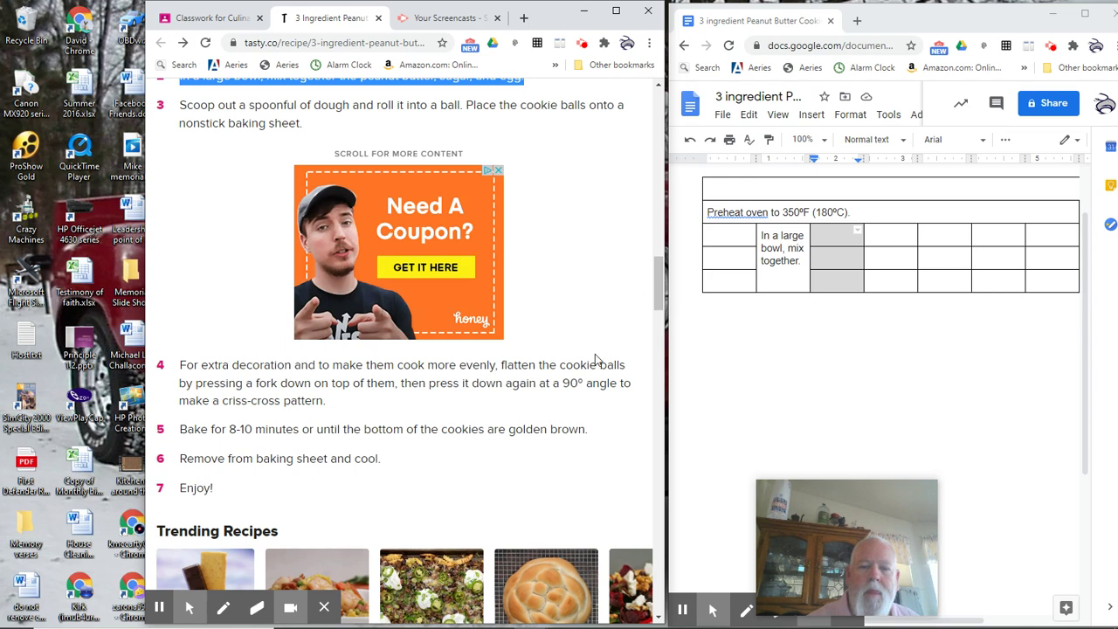
scroll(595, 358, down, 1)
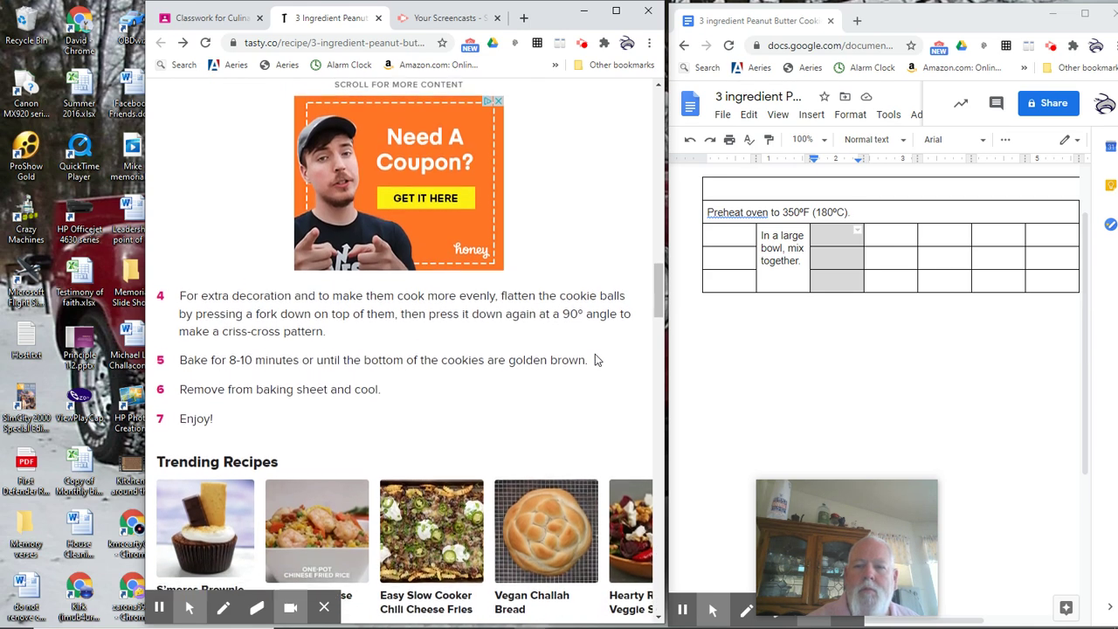
scroll(595, 358, up, 3)
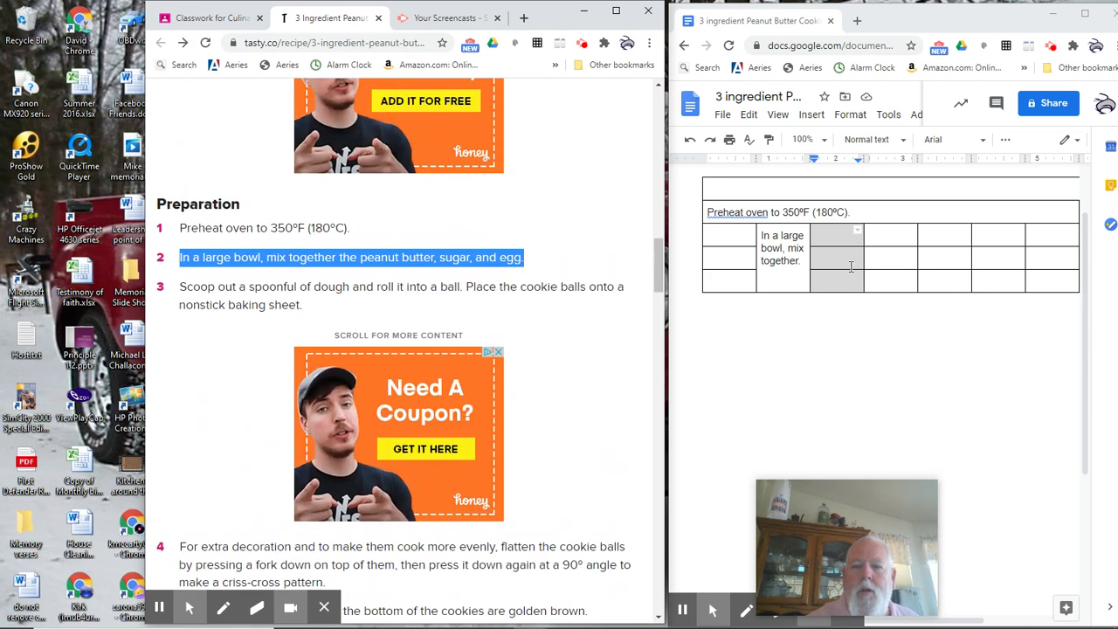